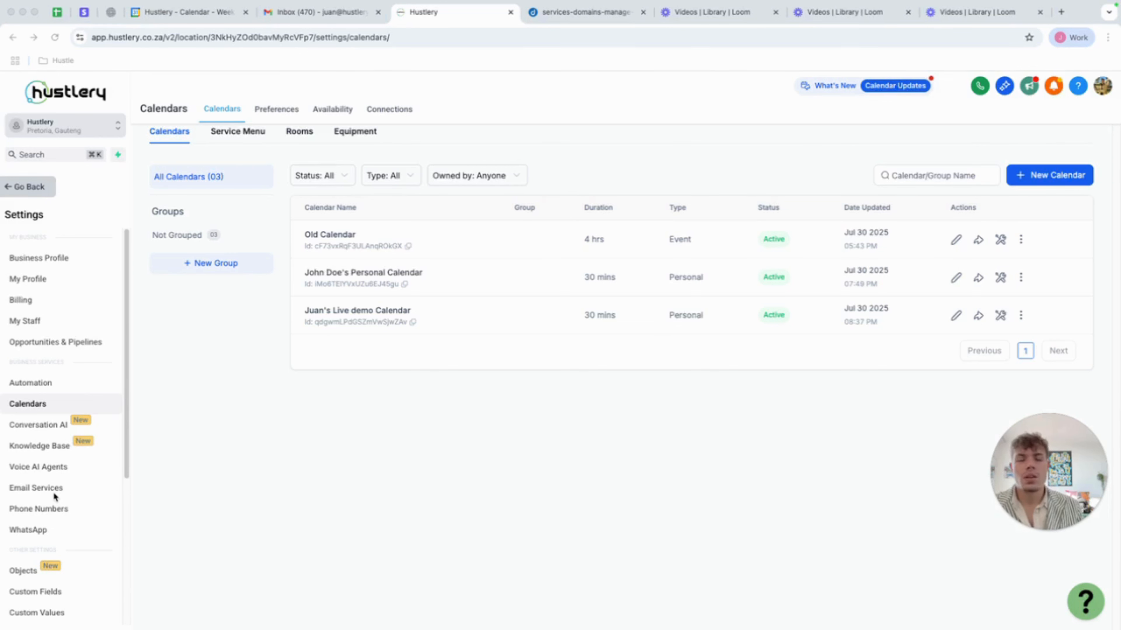
# Open the My Profile settings and review the email signature and the two-way email sync options
pyautogui.click(36, 278)
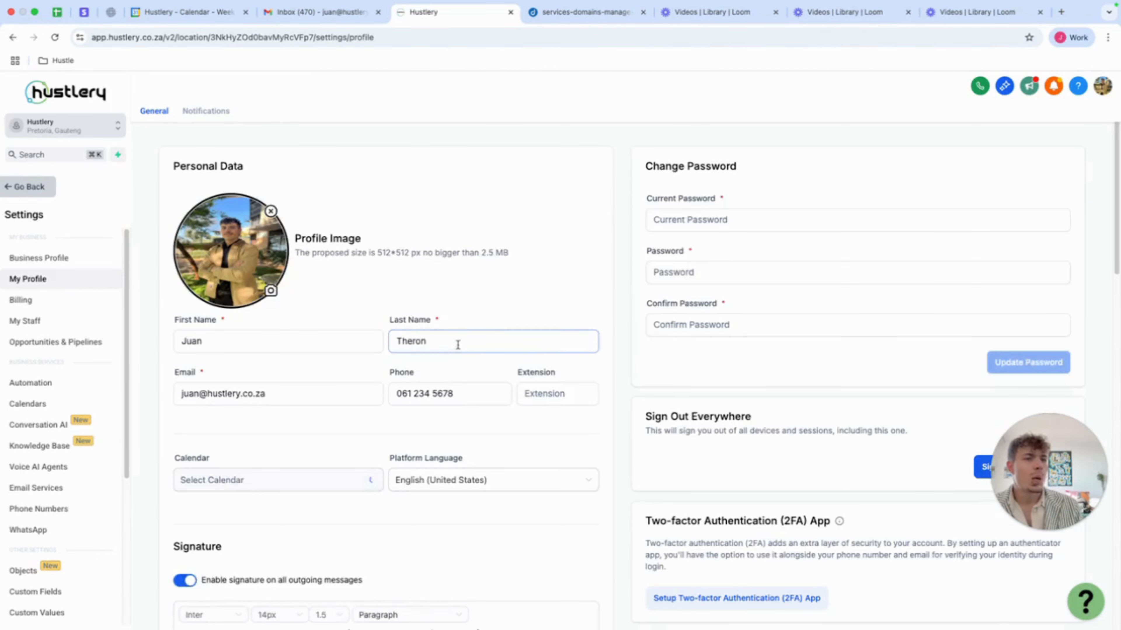
pyautogui.scroll(-5, 537, 351)
pyautogui.scroll(-4, 537, 351)
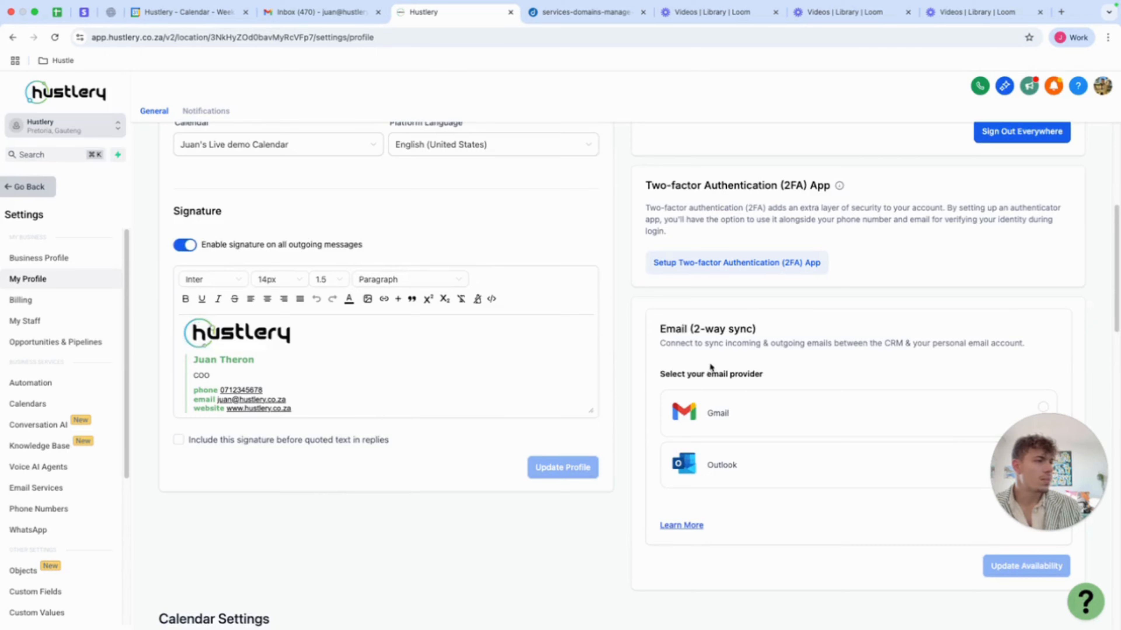
pyautogui.scroll(-3, 713, 371)
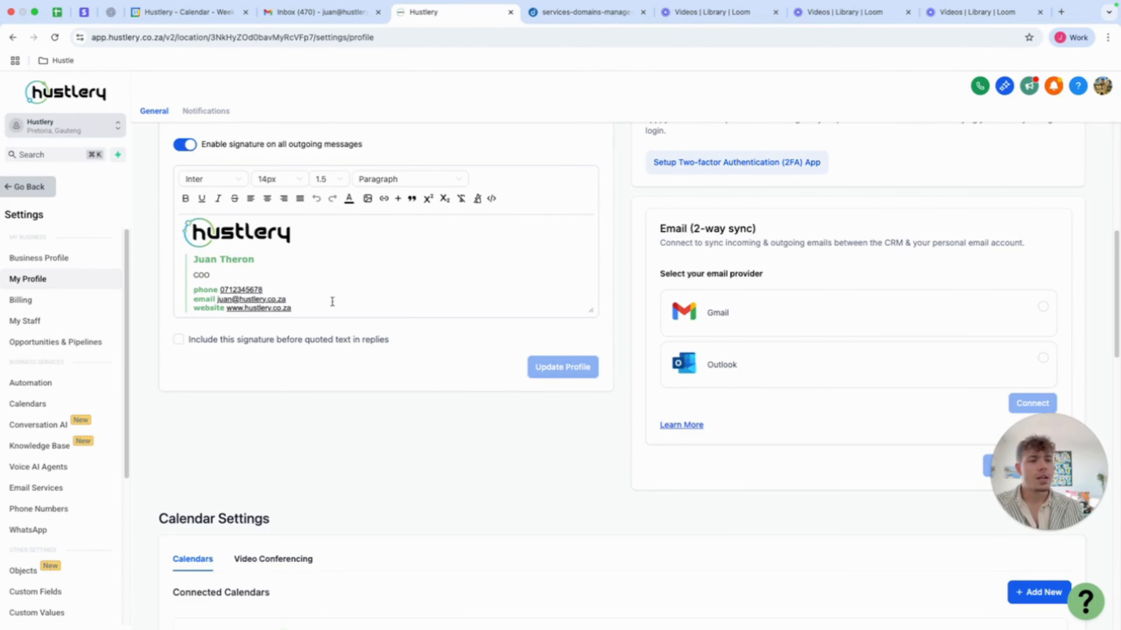
# Open the Email Services settings, read the dedicated sending domain notification and dismiss it
pyautogui.click(49, 488)
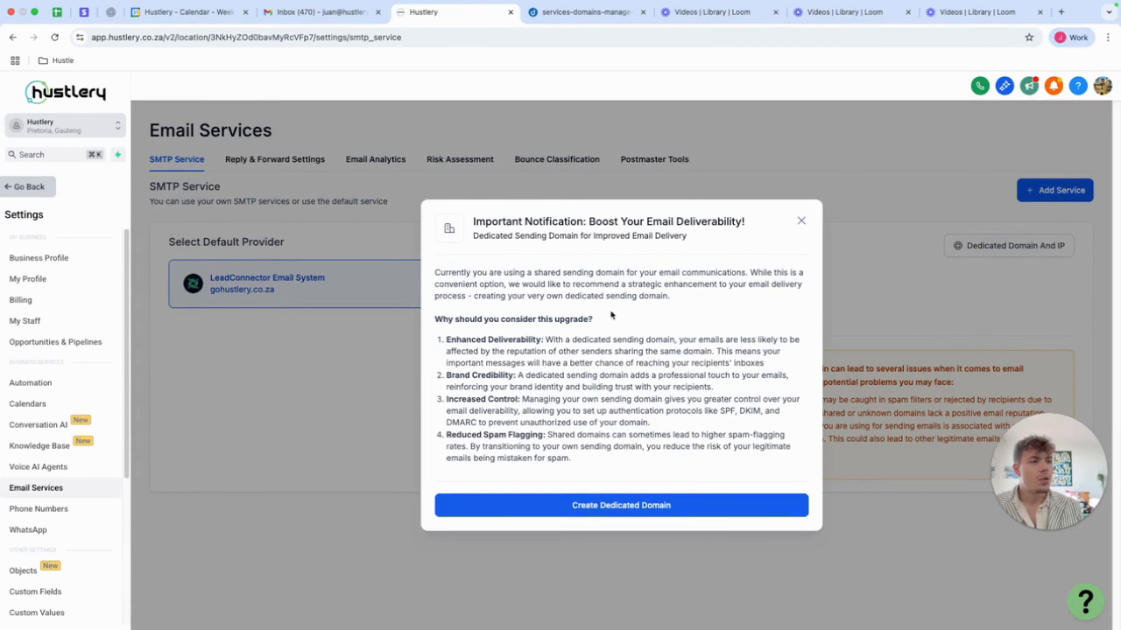
pyautogui.moveTo(595, 322); pyautogui.dragTo(423, 323)
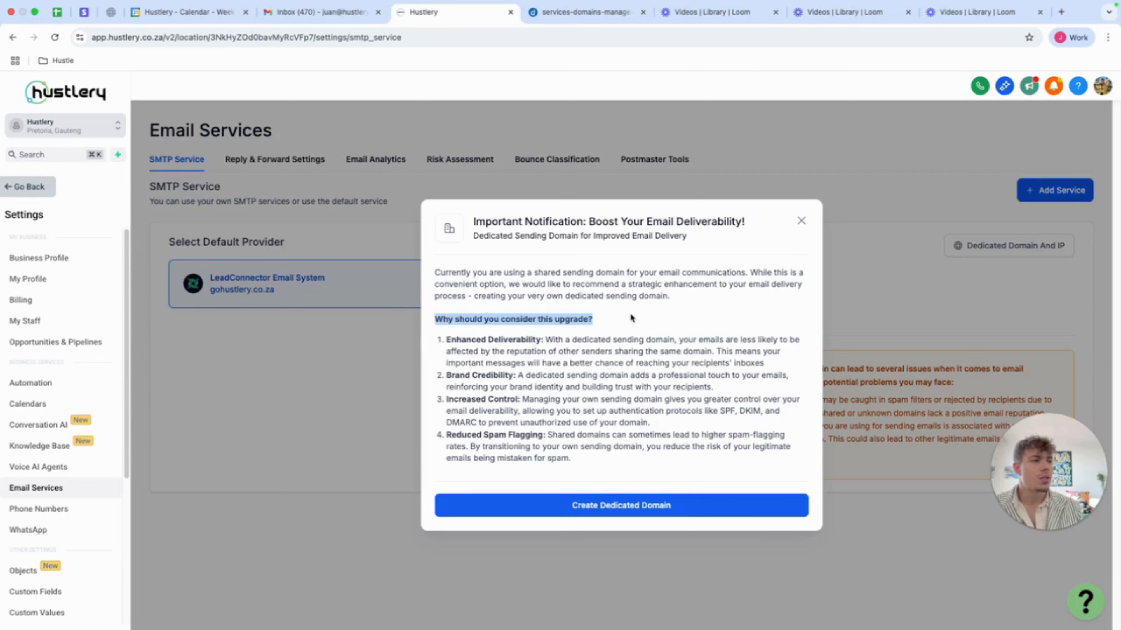
pyautogui.click(608, 322)
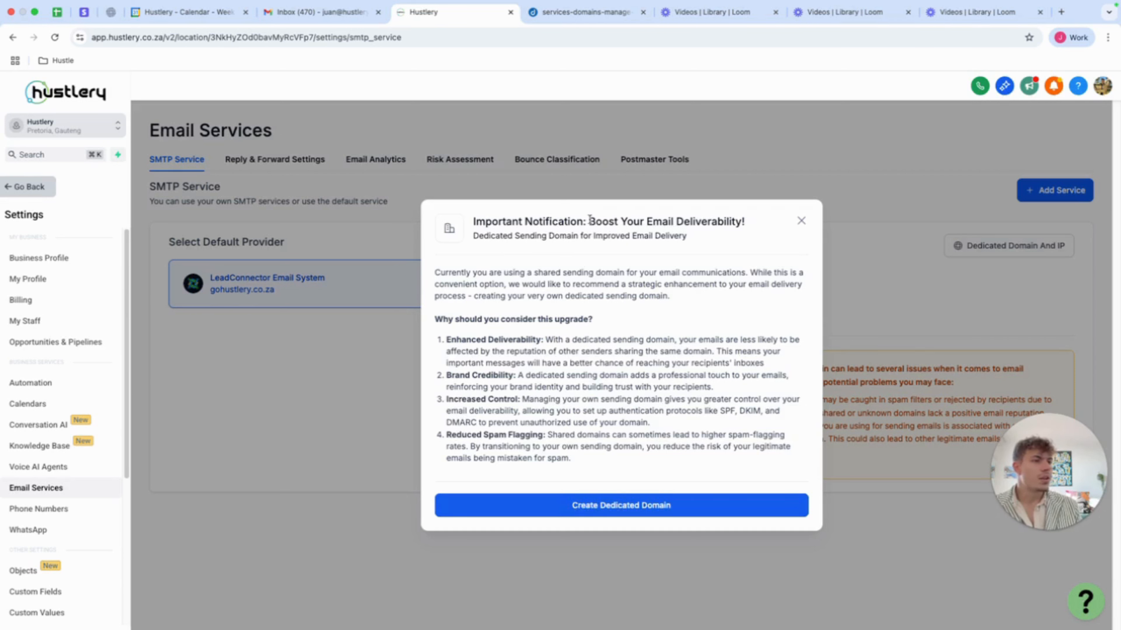
pyautogui.click(801, 220)
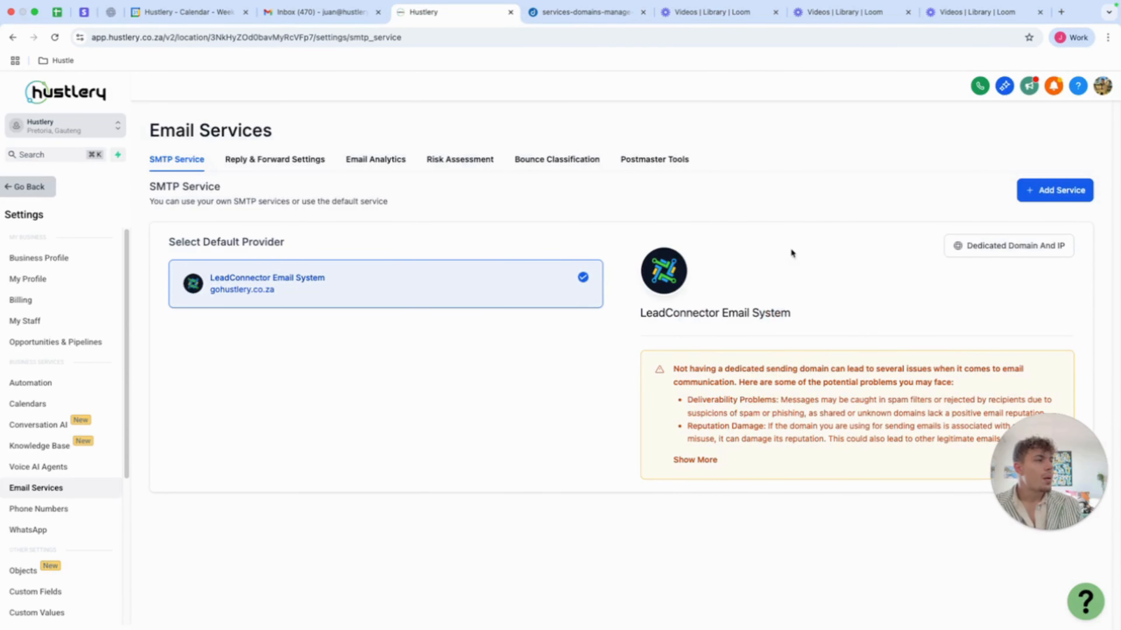
# Open the Dedicated Domain and IP settings, and check the DNS records of hustlerycrm.co.za on domains.co.za
pyautogui.click(1016, 252)
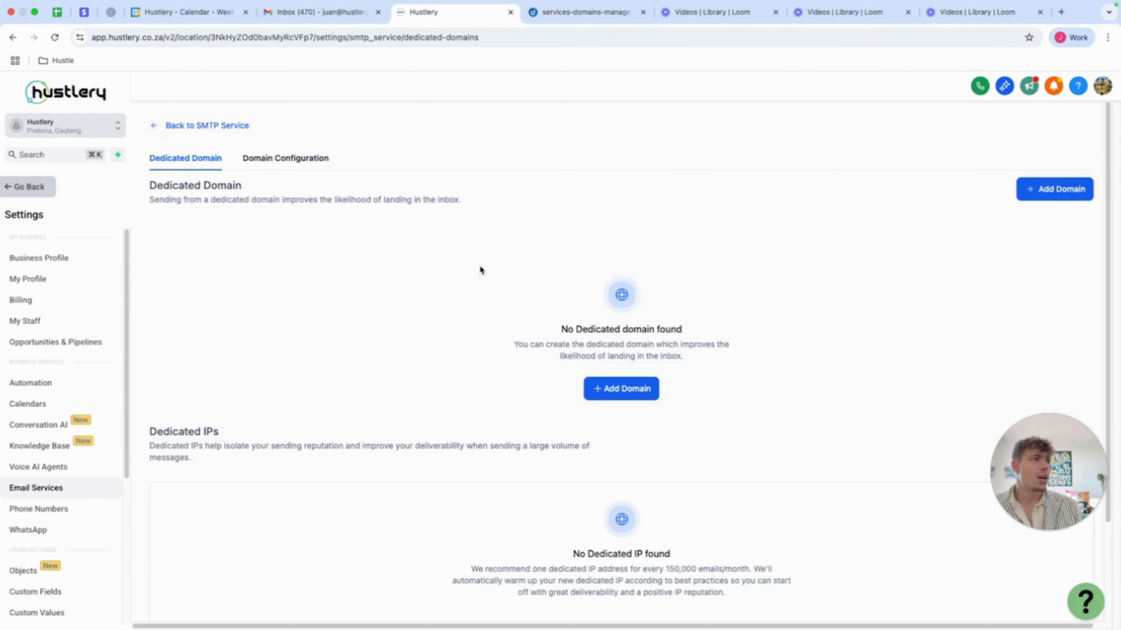
pyautogui.click(590, 12)
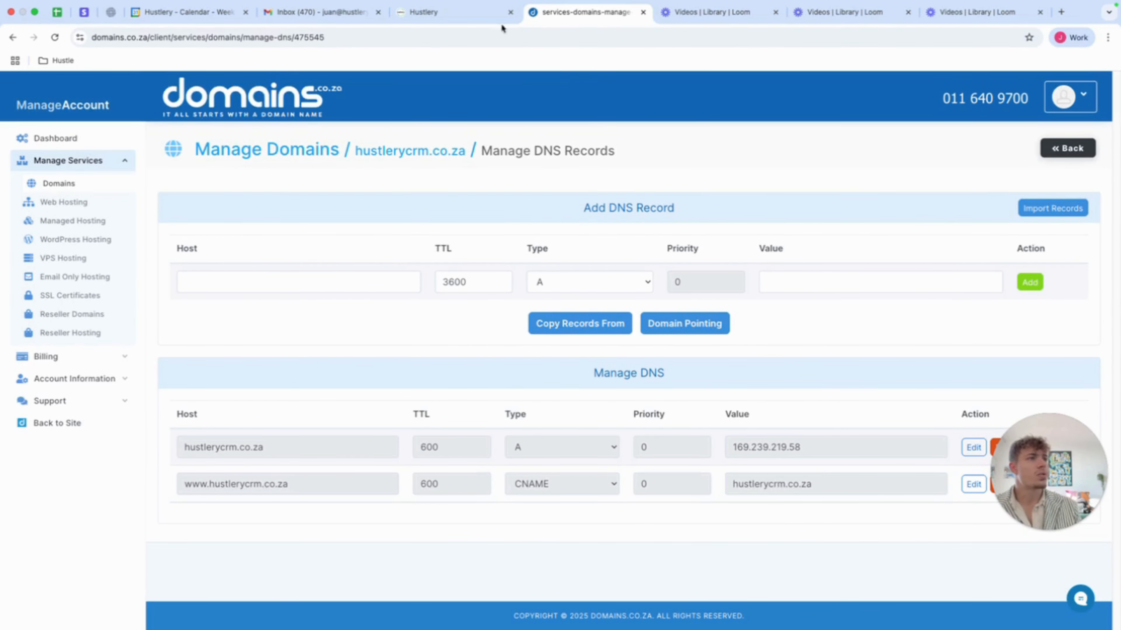
pyautogui.click(469, 13)
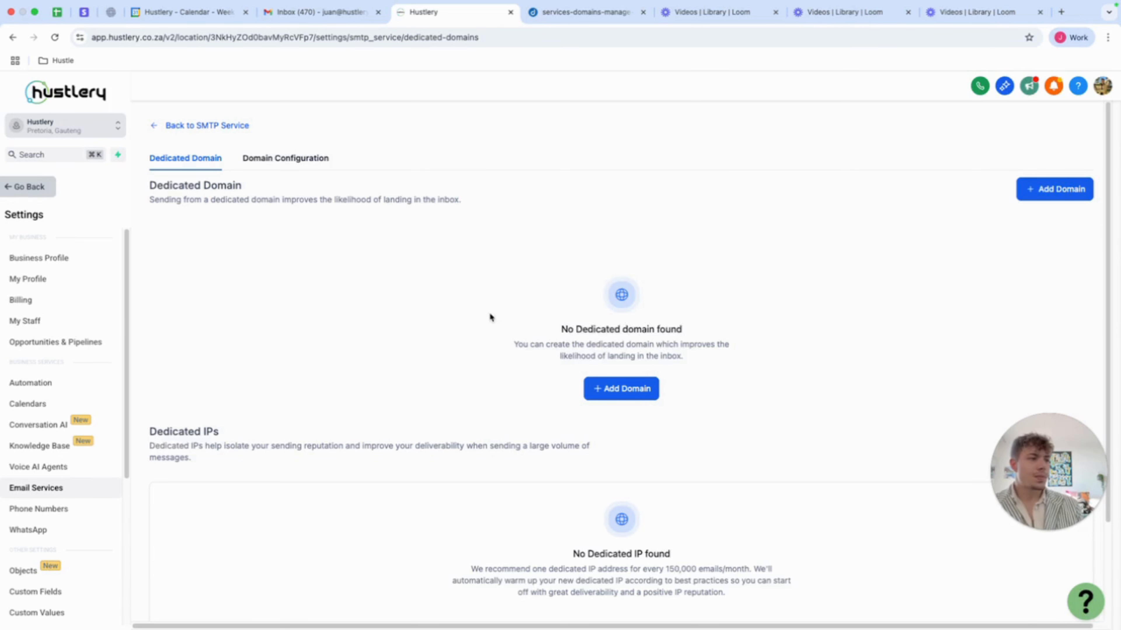
# Start adding a new dedicated domain and enter the example name mail.yourdomain.co.za
pyautogui.click(636, 386)
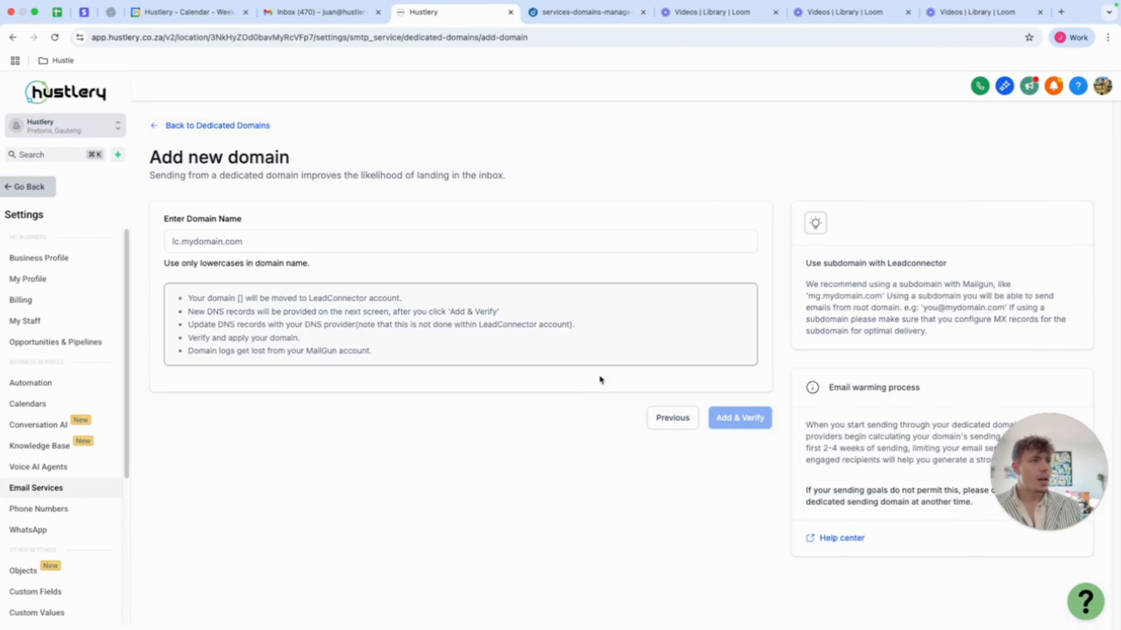
pyautogui.click(300, 247)
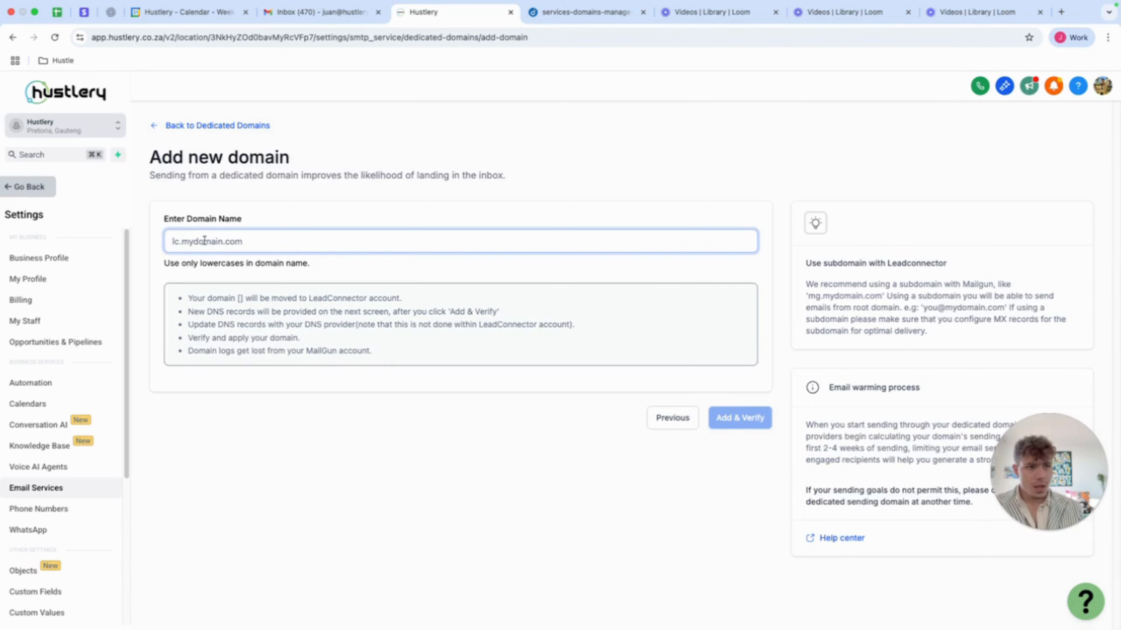
pyautogui.moveTo(166, 219); pyautogui.dragTo(242, 219)
pyautogui.click(227, 239)
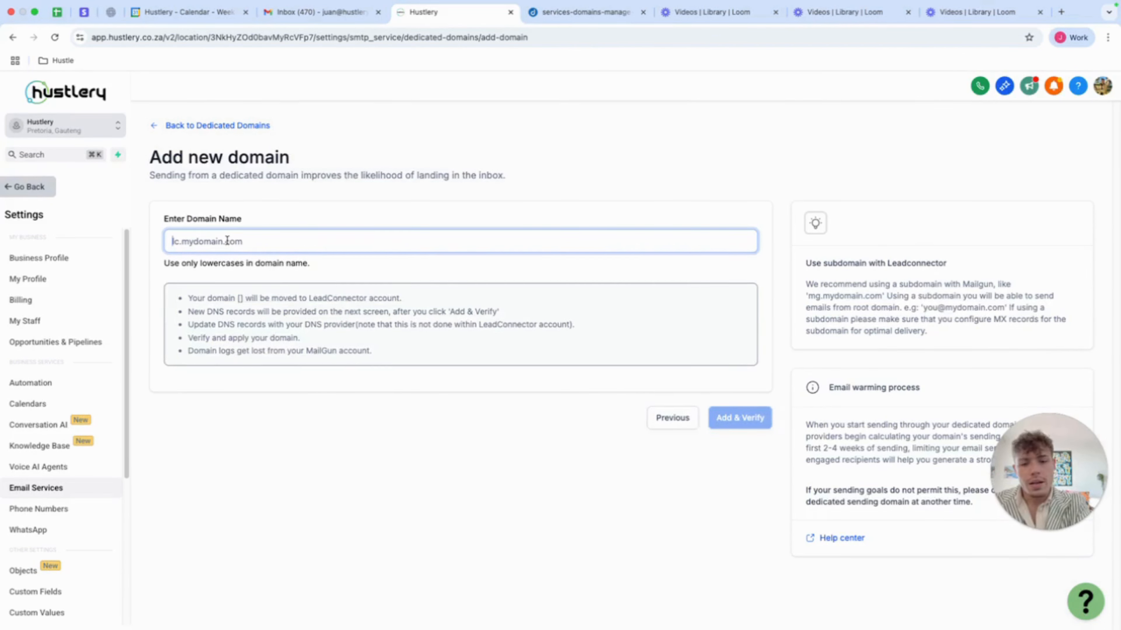
pyautogui.write('mail.yourdomain')
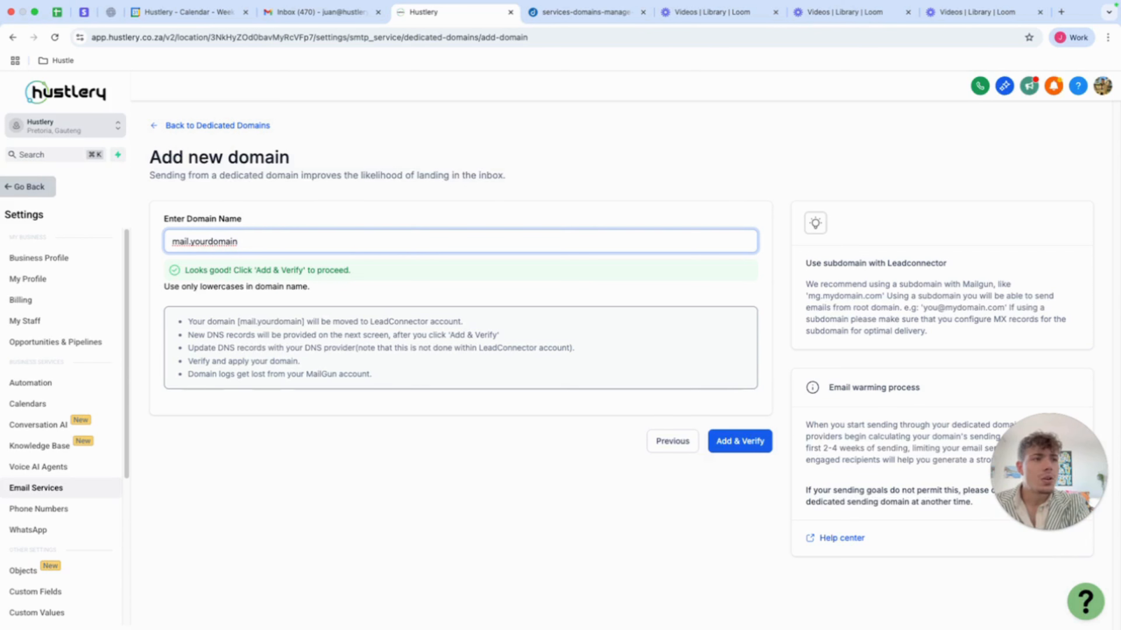
pyautogui.write('.co.za')
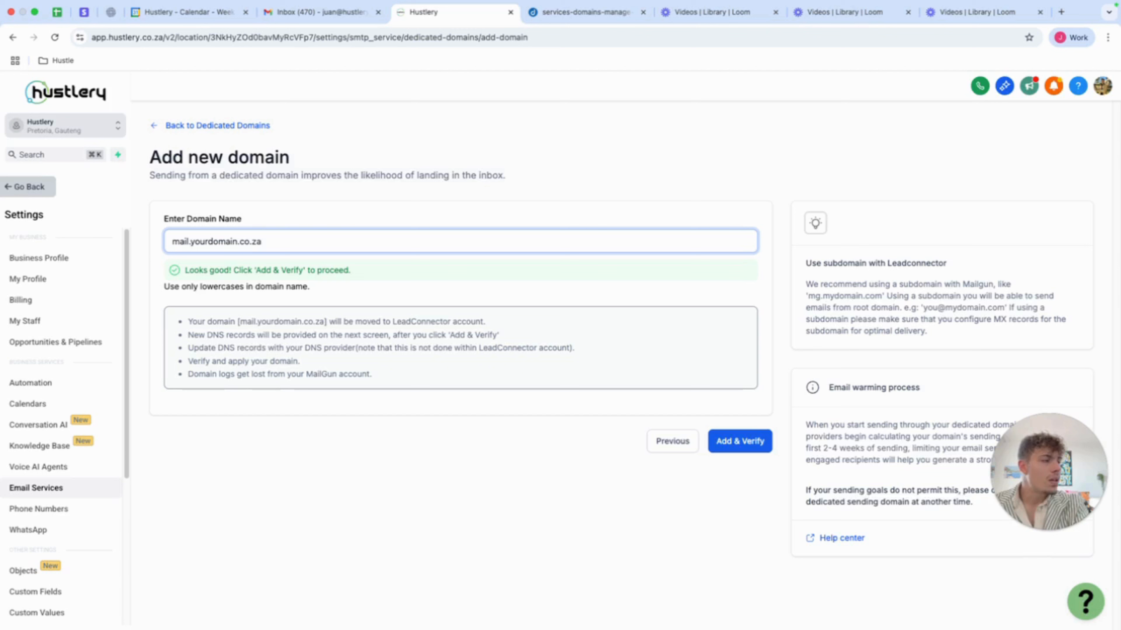
# Change the new dedicated domain's name to mail.hustlerycrm.co.za
pyautogui.press('BackSpace')
pyautogui.press('BackSpace')
pyautogui.press('BackSpace')
pyautogui.press('BackSpace')
pyautogui.press('BackSpace')
pyautogui.press('BackSpace')
pyautogui.press('BackSpace')
pyautogui.press('BackSpace')
pyautogui.press('BackSpace')
pyautogui.press('BackSpace')
pyautogui.press('BackSpace')
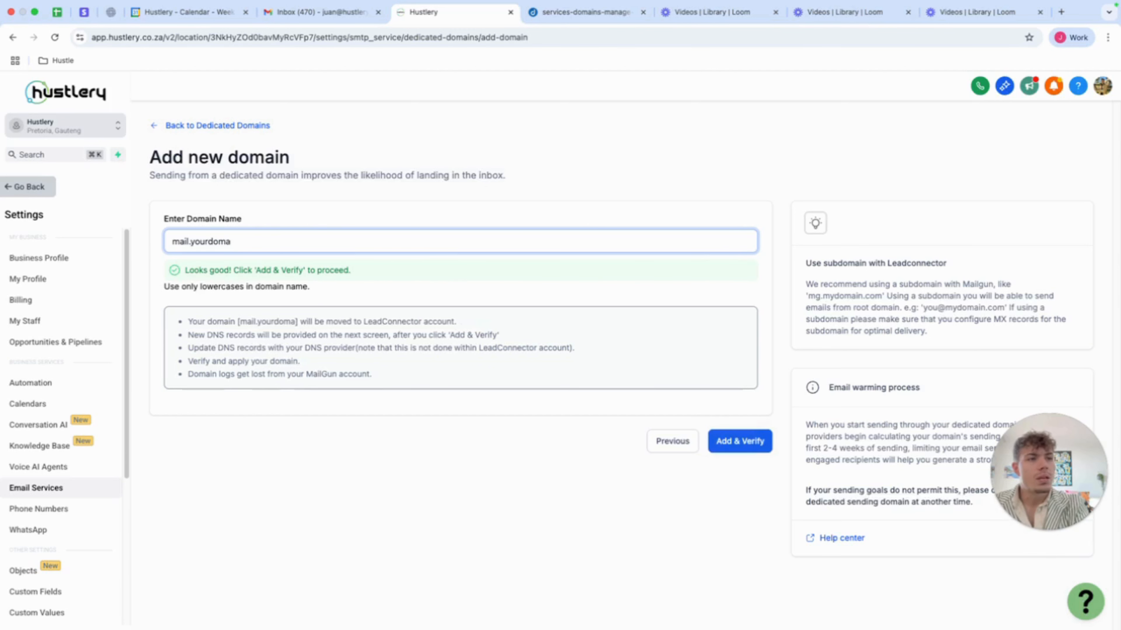
pyautogui.press('BackSpace')
pyautogui.press('BackSpace')
pyautogui.press('BackSpace')
pyautogui.press('BackSpace')
pyautogui.press('BackSpace')
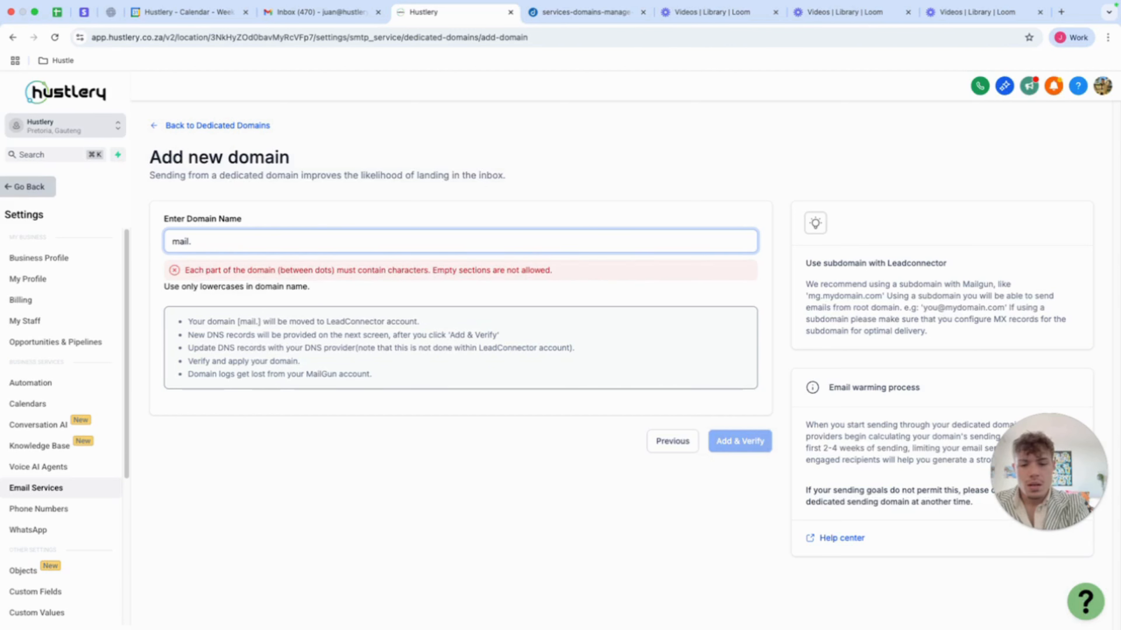
pyautogui.write('hustleryc')
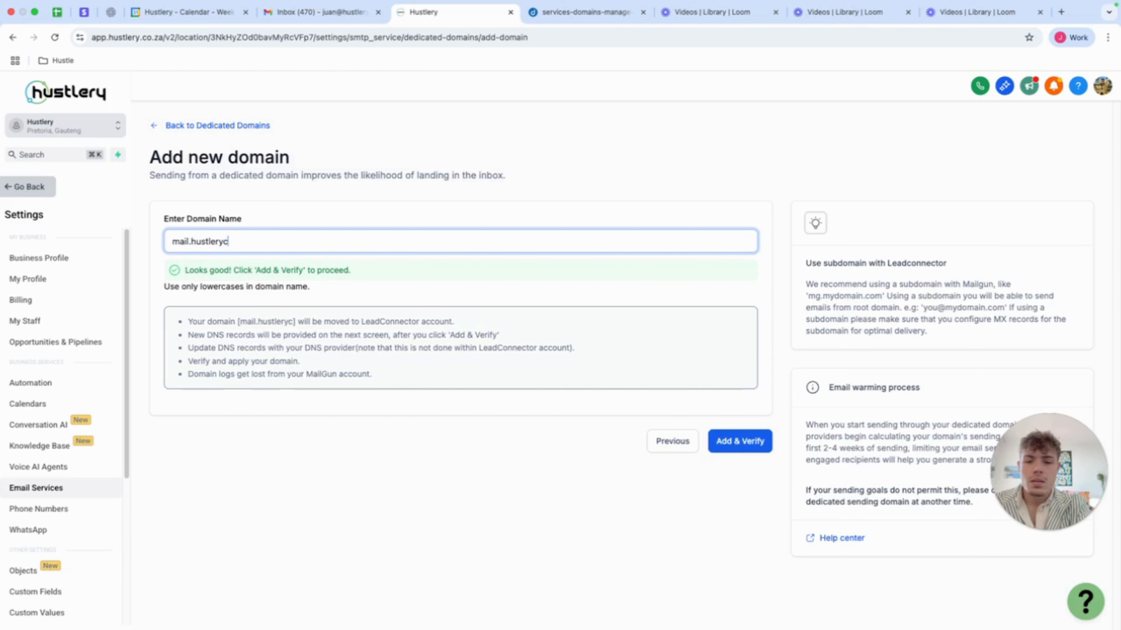
pyautogui.write('rm.co.za')
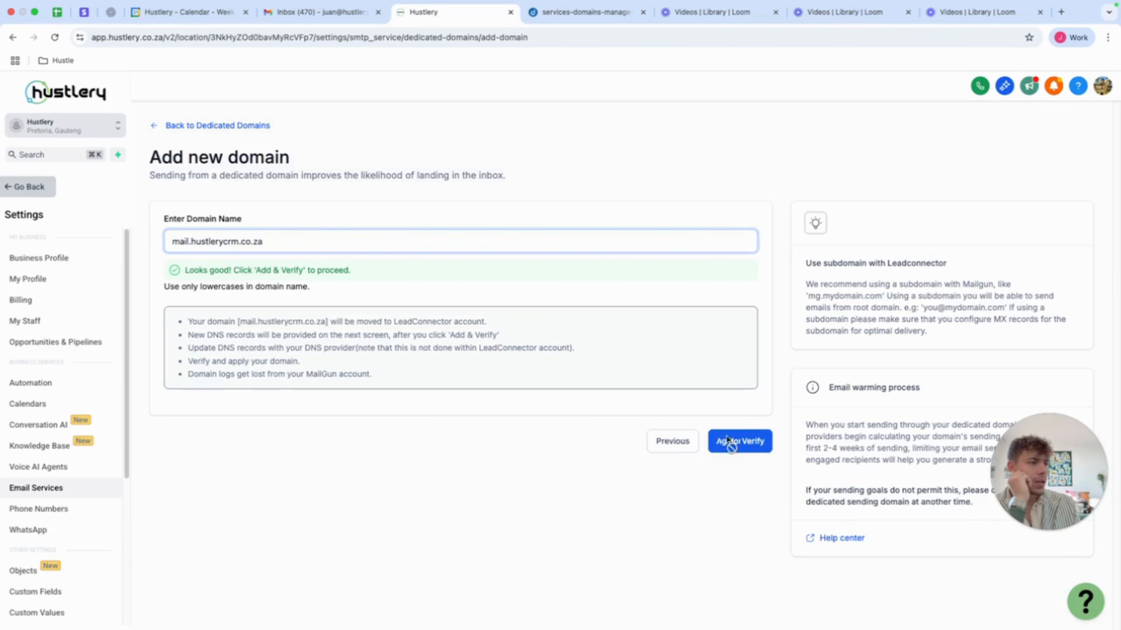
# Add and verify the domain, and continue to the manual setup to go through its required TXT, CNAME and MX records
pyautogui.click(733, 441)
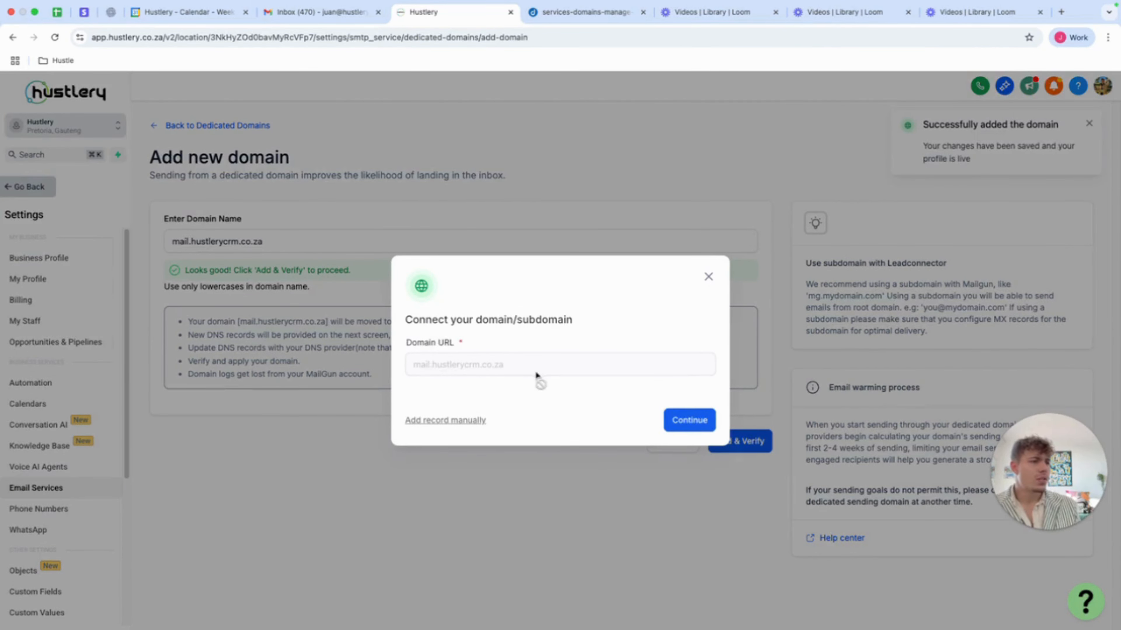
pyautogui.click(680, 423)
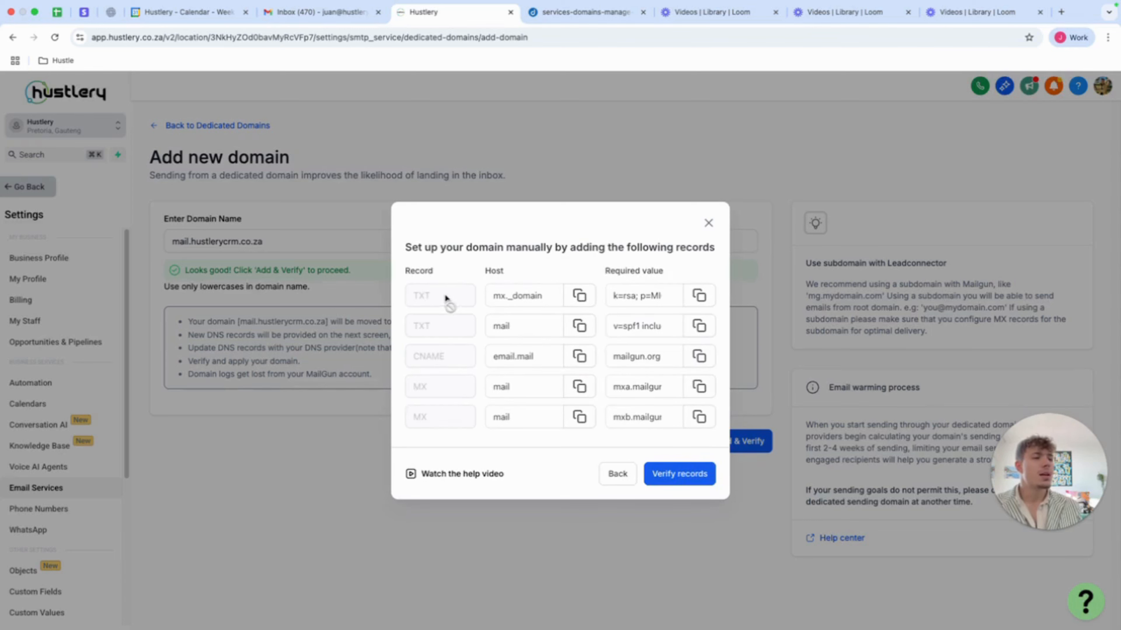
pyautogui.press('Tab')
pyautogui.press('Tab')
pyautogui.press('Tab')
pyautogui.press('Tab')
pyautogui.press('Tab')
pyautogui.press('Tab')
pyautogui.press('Tab')
pyautogui.press('Tab')
pyautogui.press('Tab')
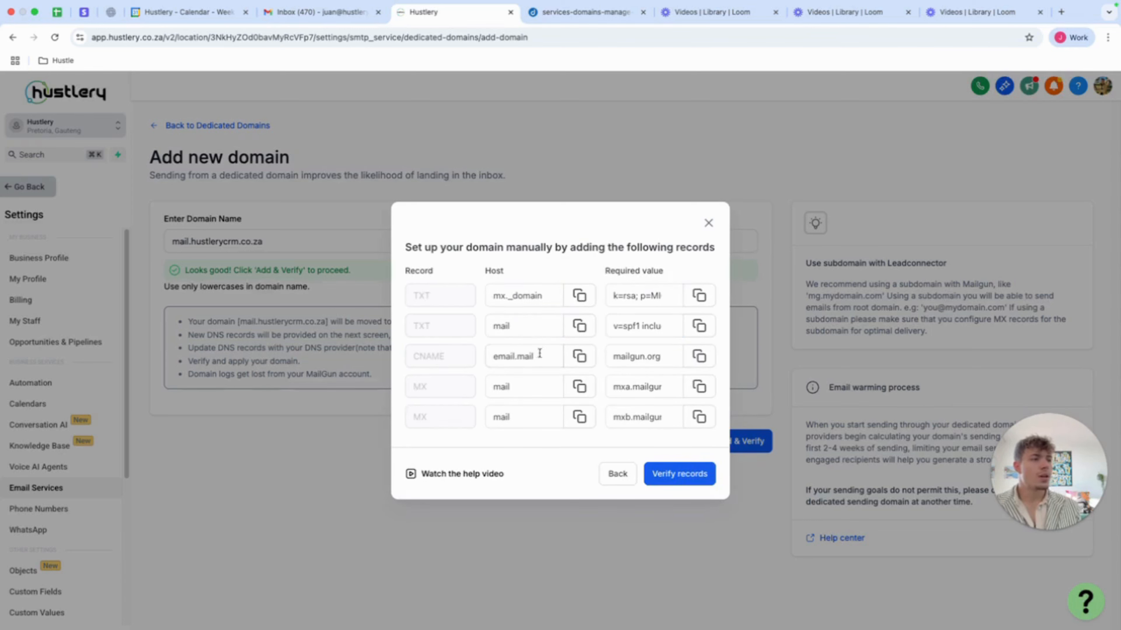
pyautogui.press('Tab')
pyautogui.press('Tab')
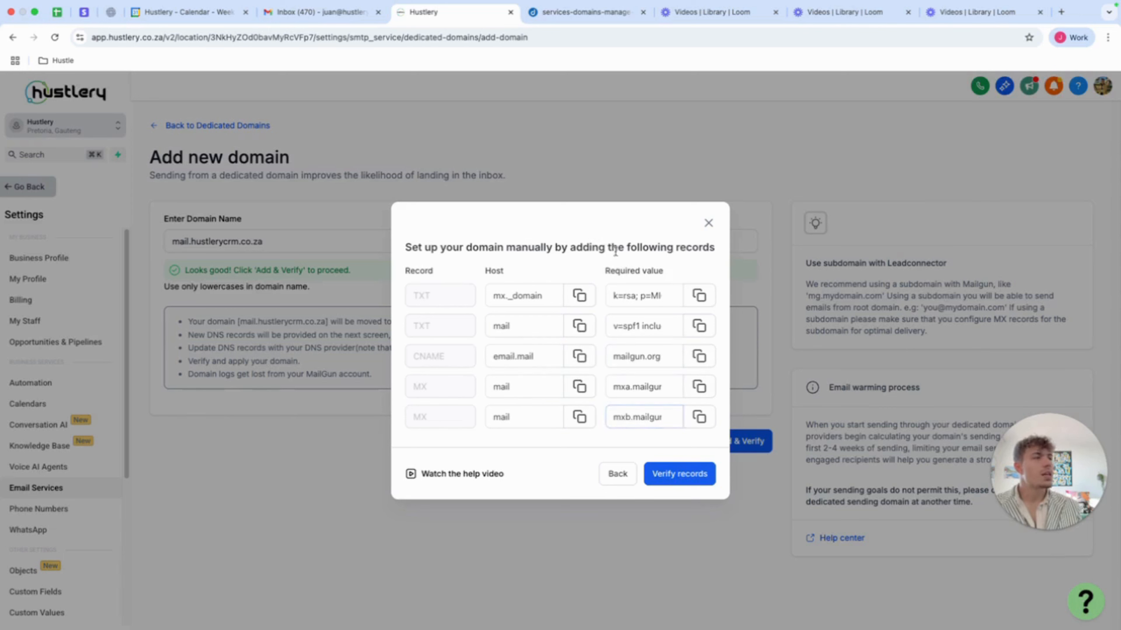
# On domains.co.za, add TXT records for the hosts mx._domainkey.mail and mail with the required values copied from Hustlery
pyautogui.click(582, 17)
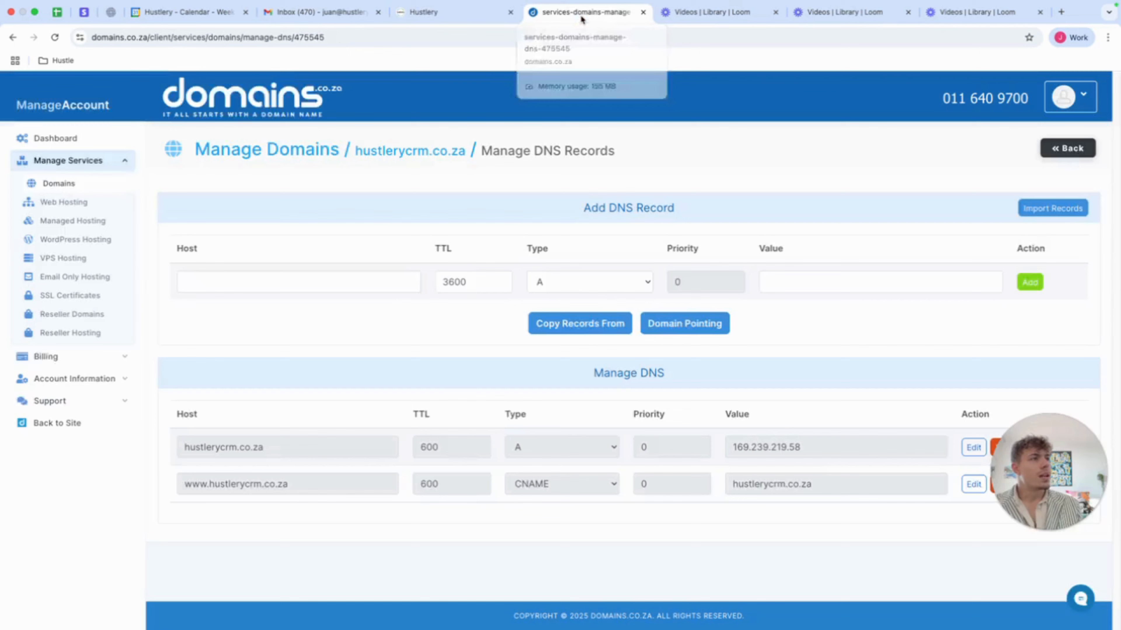
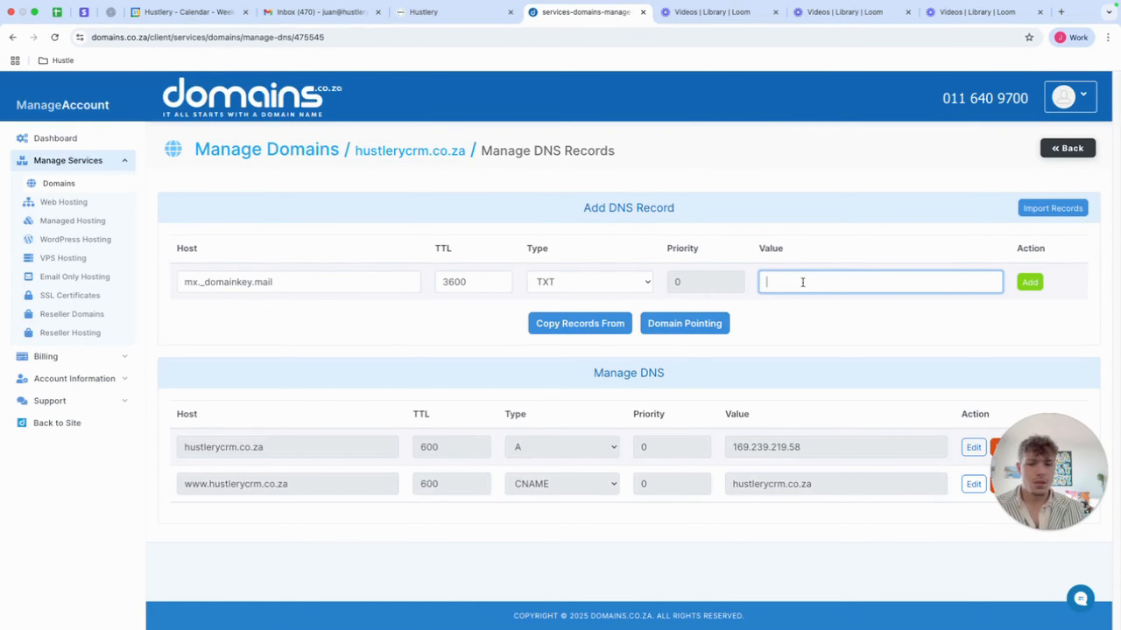
pyautogui.press('super+v')
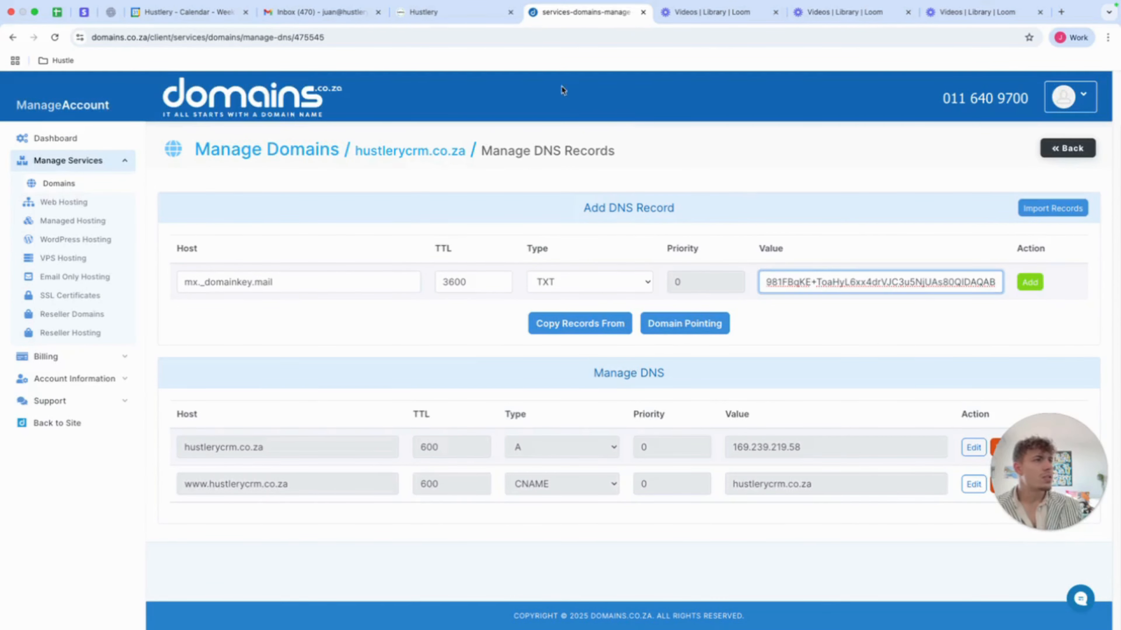
pyautogui.click(423, 12)
pyautogui.click(699, 296)
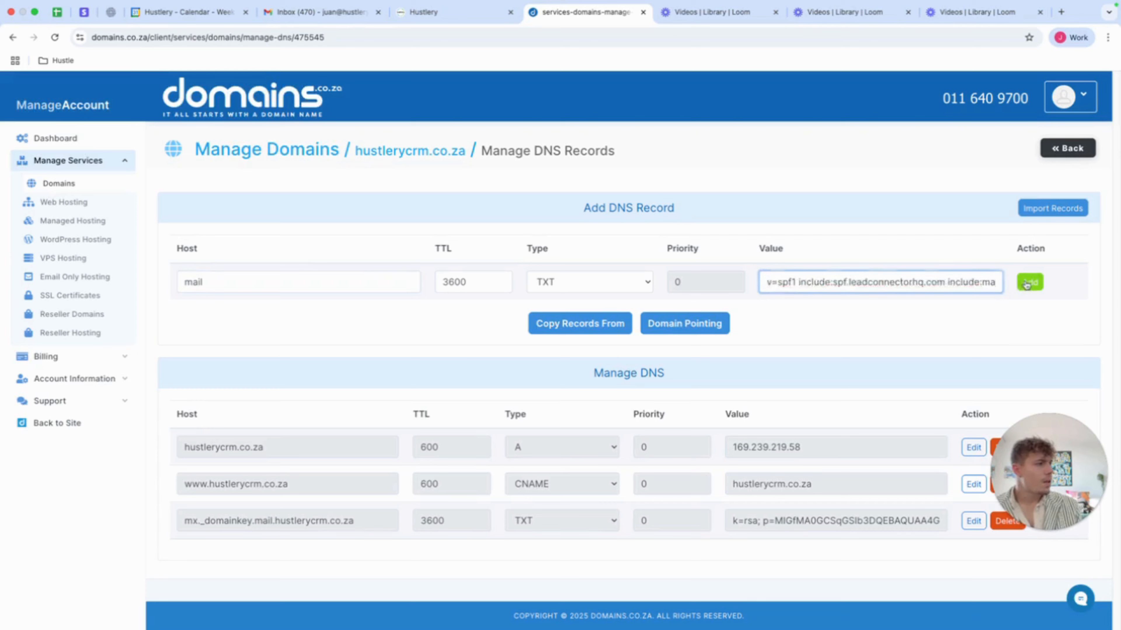
pyautogui.click(1030, 271)
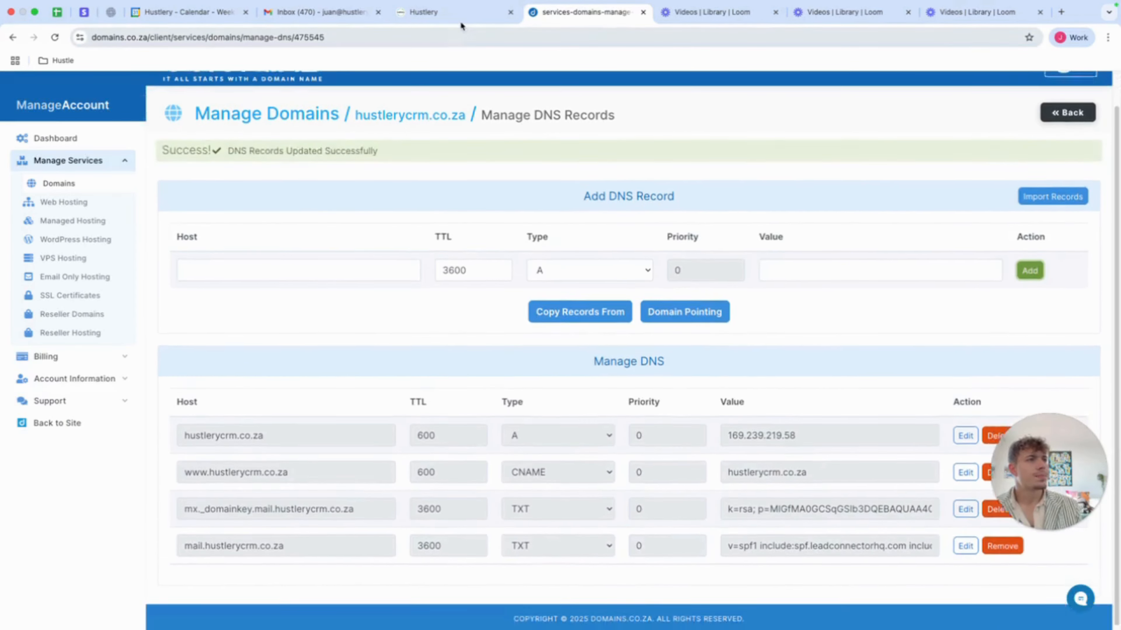
# Add a CNAME record with host email.mail and value mailgun.org on domains.co.za, copying both from Hustlery's required records
pyautogui.click(461, 22)
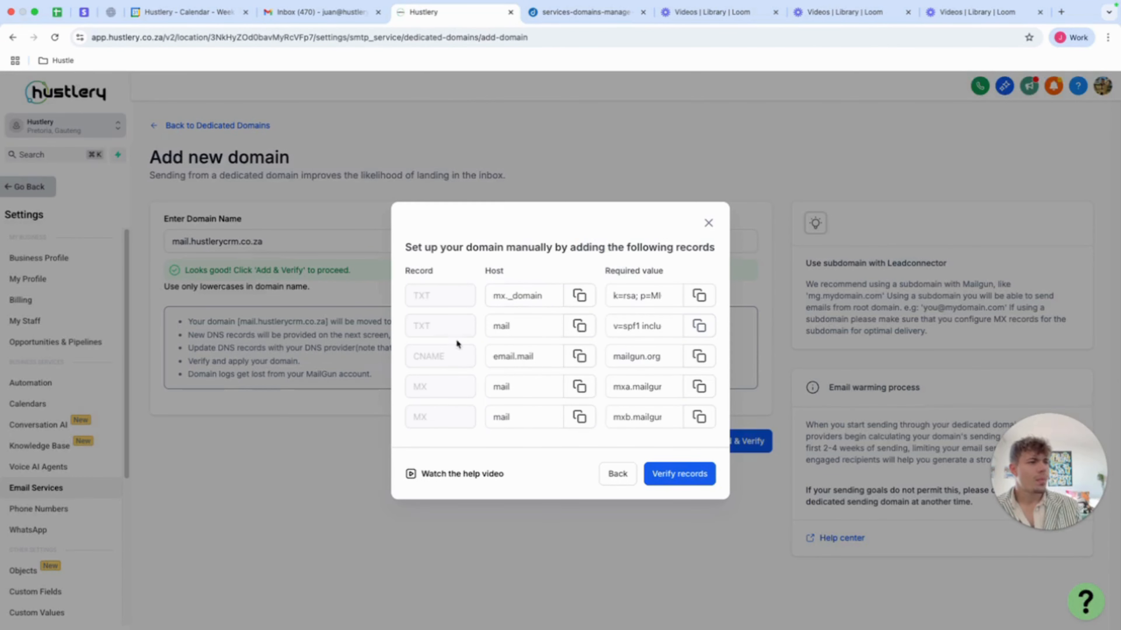
pyautogui.click(580, 356)
pyautogui.click(584, 24)
pyautogui.click(359, 267)
pyautogui.press('super+v')
pyautogui.click(449, 24)
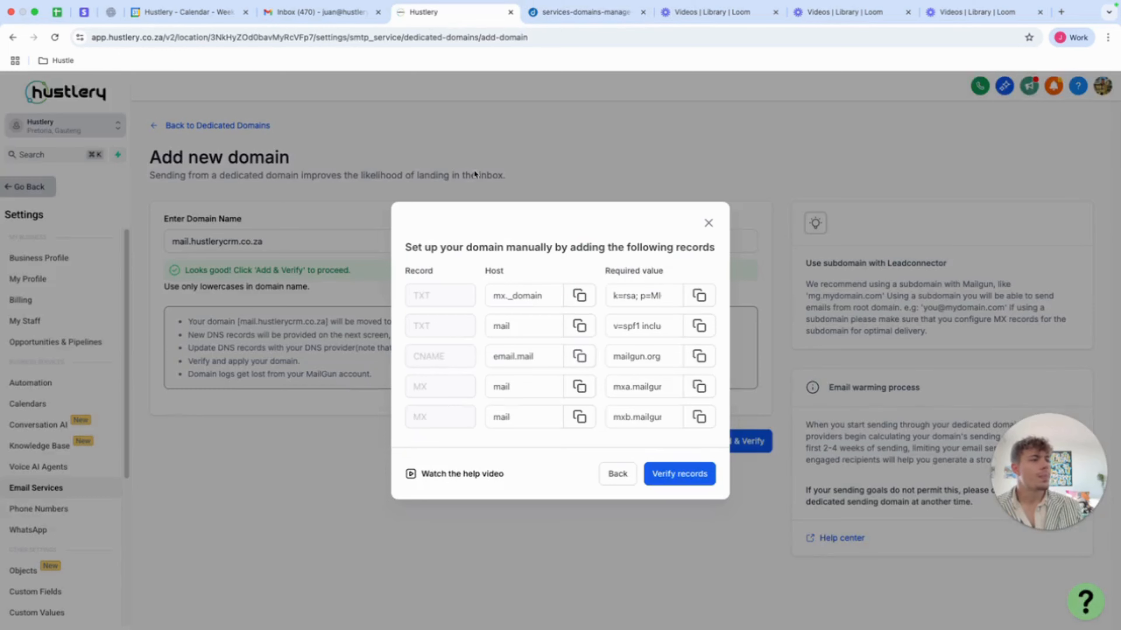
pyautogui.click(699, 356)
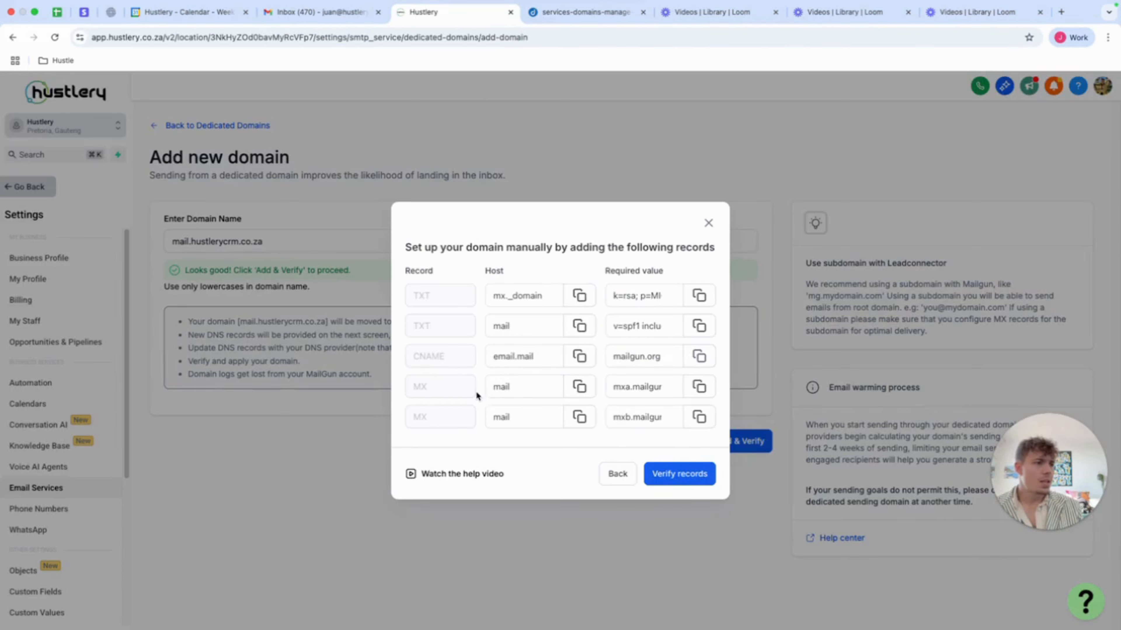
# On domains.co.za, add an MX record with host mail, priority 10 and value mxa.mailgun.org copied from Hustlery's required records
pyautogui.click(543, 393)
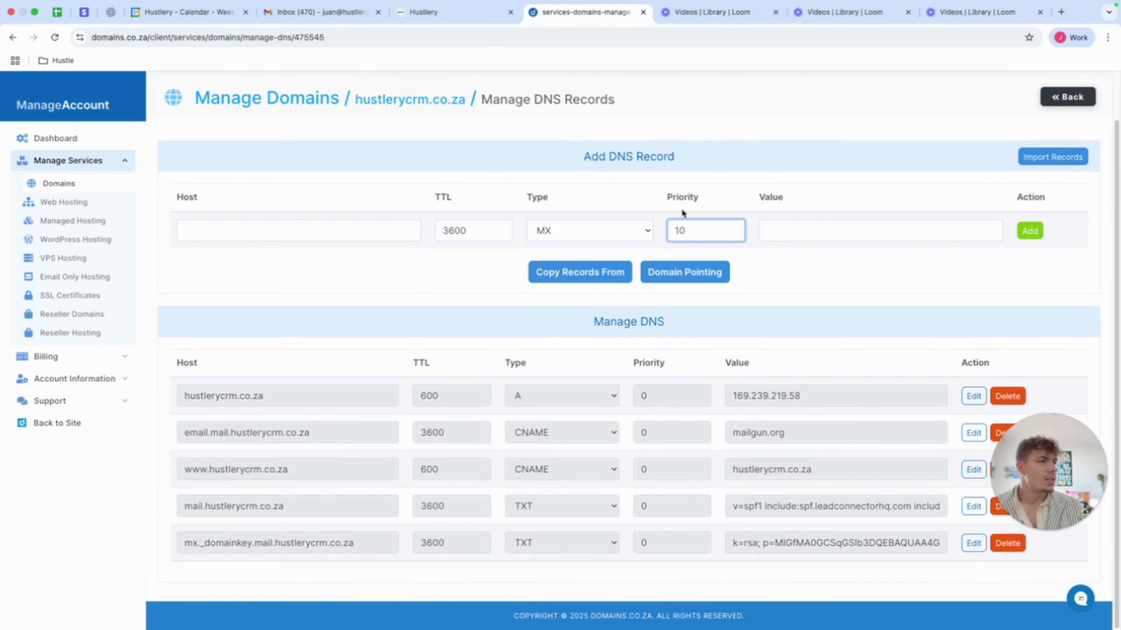
pyautogui.doubleClick(702, 232)
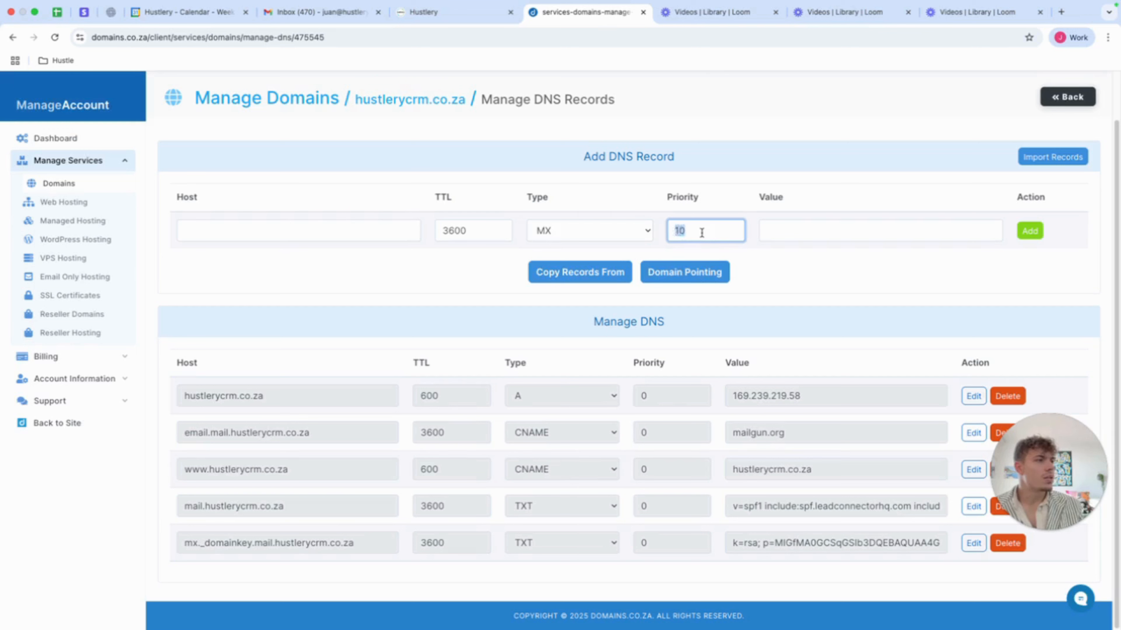
pyautogui.click(318, 226)
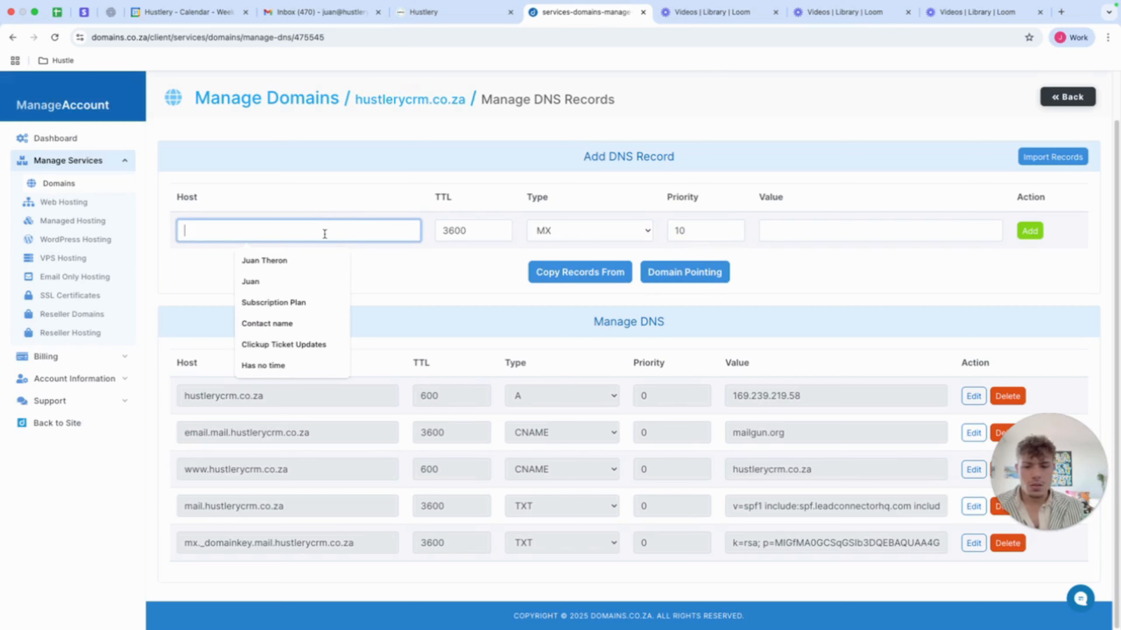
pyautogui.write('mail')
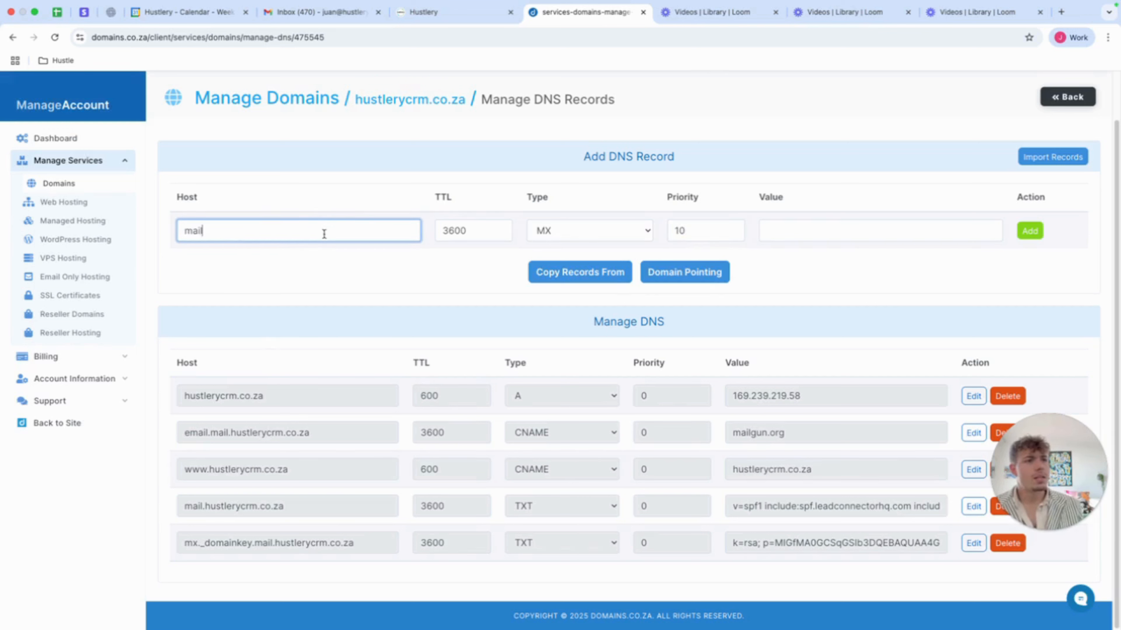
pyautogui.click(464, 11)
pyautogui.click(699, 387)
pyautogui.click(585, 12)
pyautogui.click(880, 231)
pyautogui.press('super+v')
pyautogui.click(1029, 231)
# Add a second MX record on domains.co.za with host mail, priority 10 and value mxb.mailgun.org copied from Hustlery
pyautogui.click(438, 17)
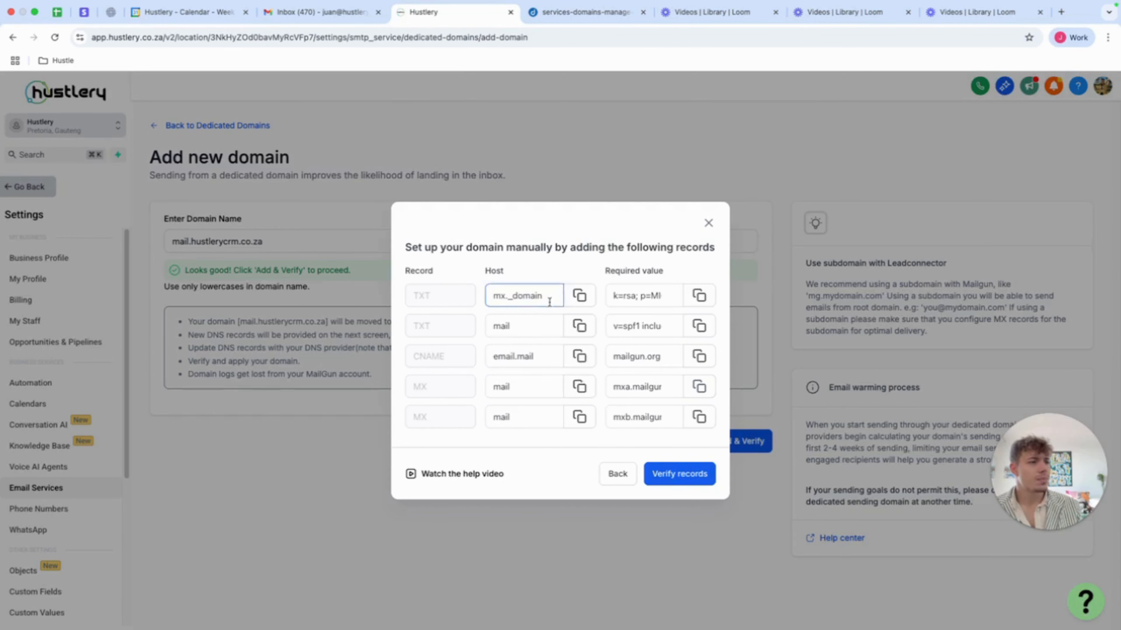
pyautogui.click(579, 417)
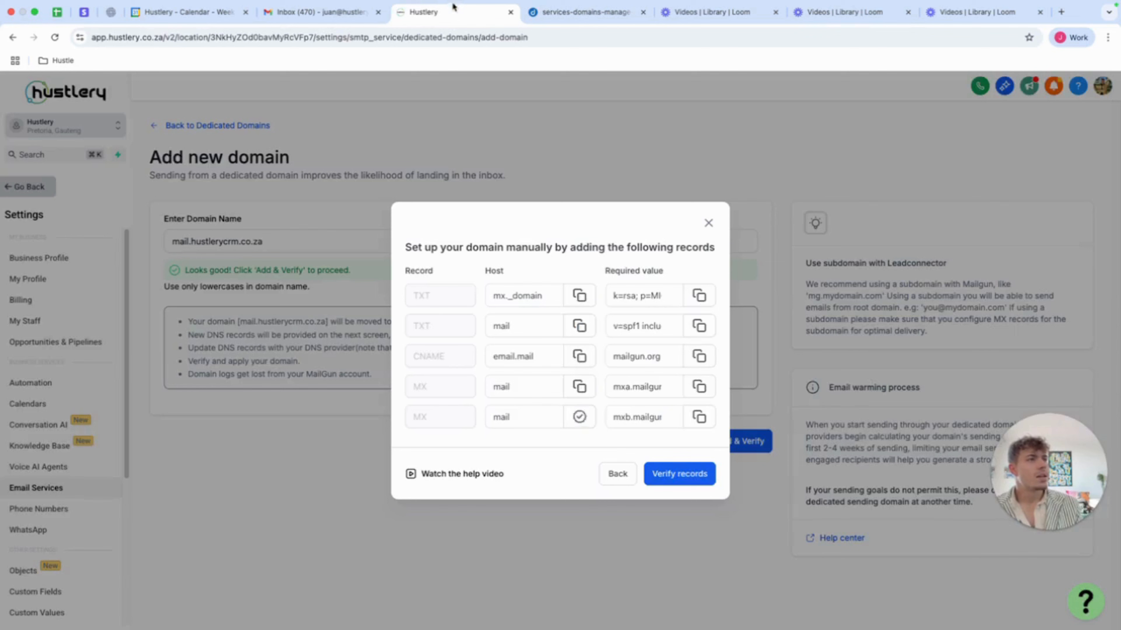
pyautogui.click(699, 417)
pyautogui.click(574, 14)
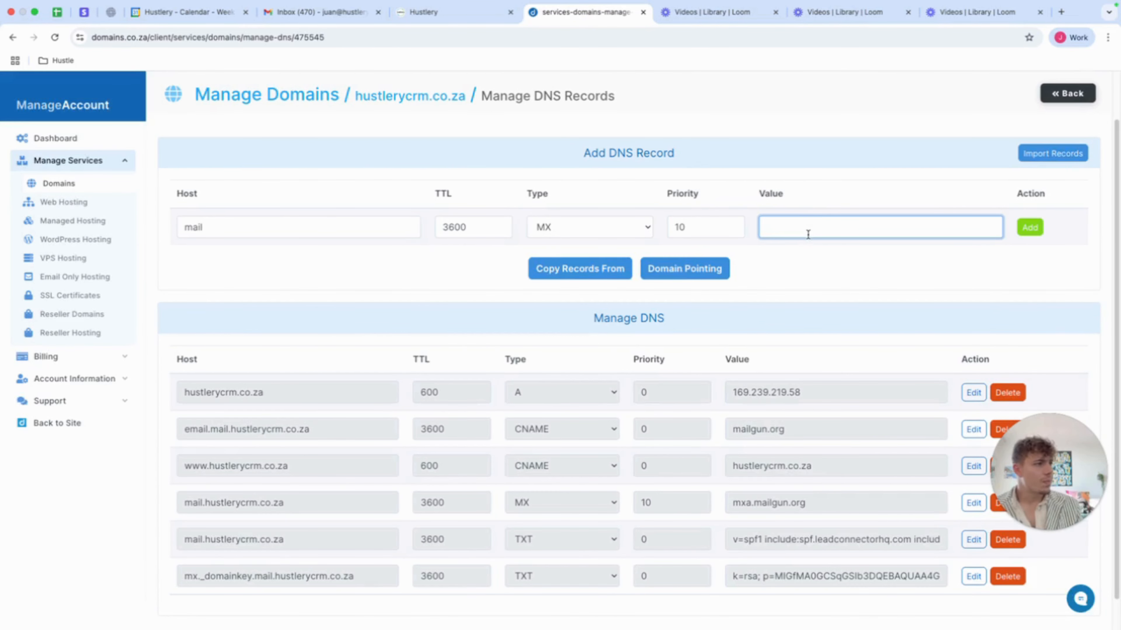
pyautogui.press('super+v')
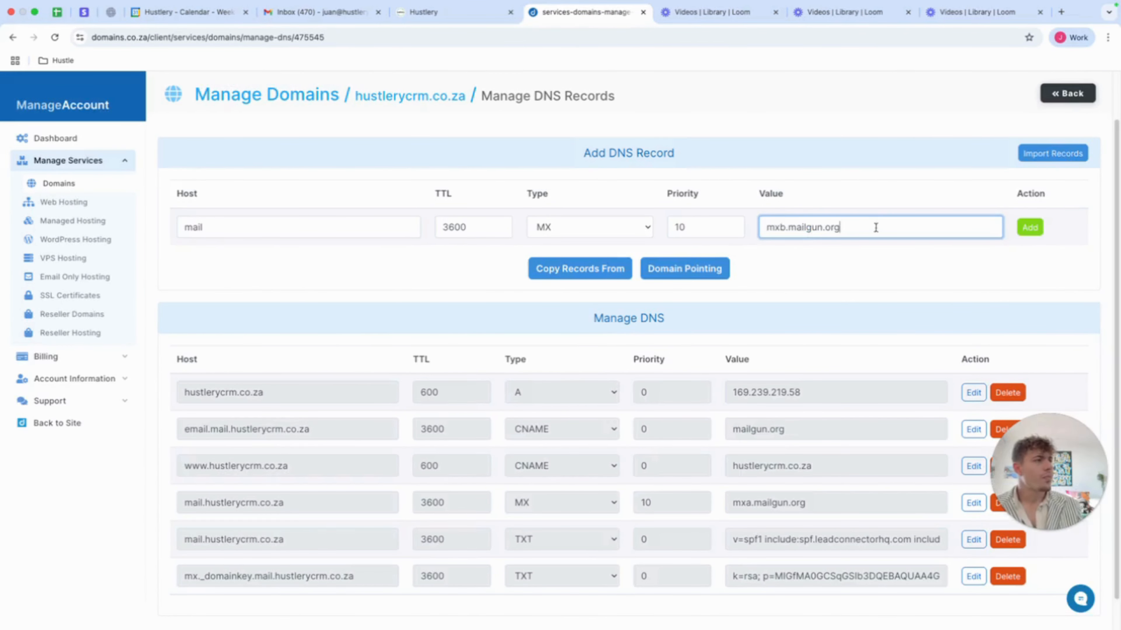
pyautogui.click(1030, 227)
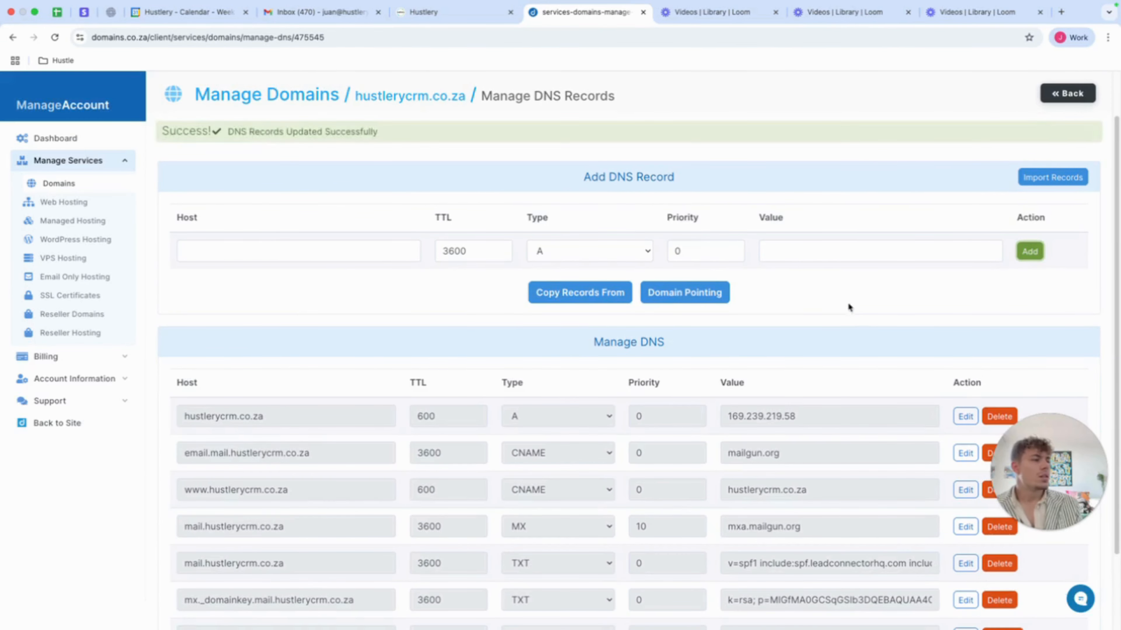
pyautogui.scroll(-2, 841, 322)
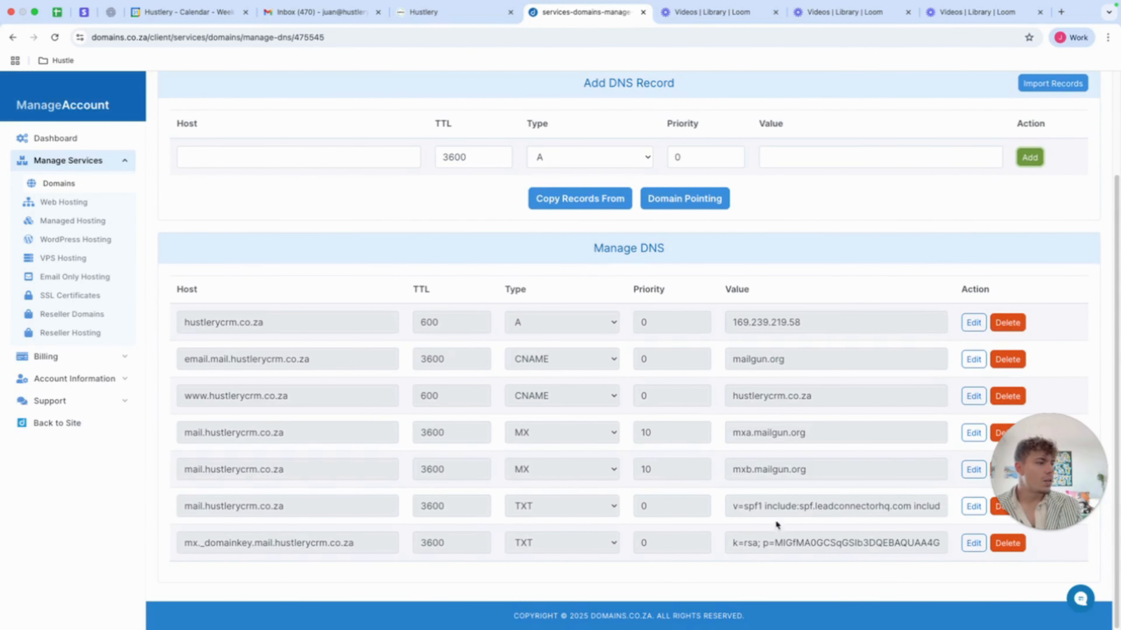
# Verify the added DNS records in Hustlery and review each record's status down to the optional DMARC entry
pyautogui.click(427, 12)
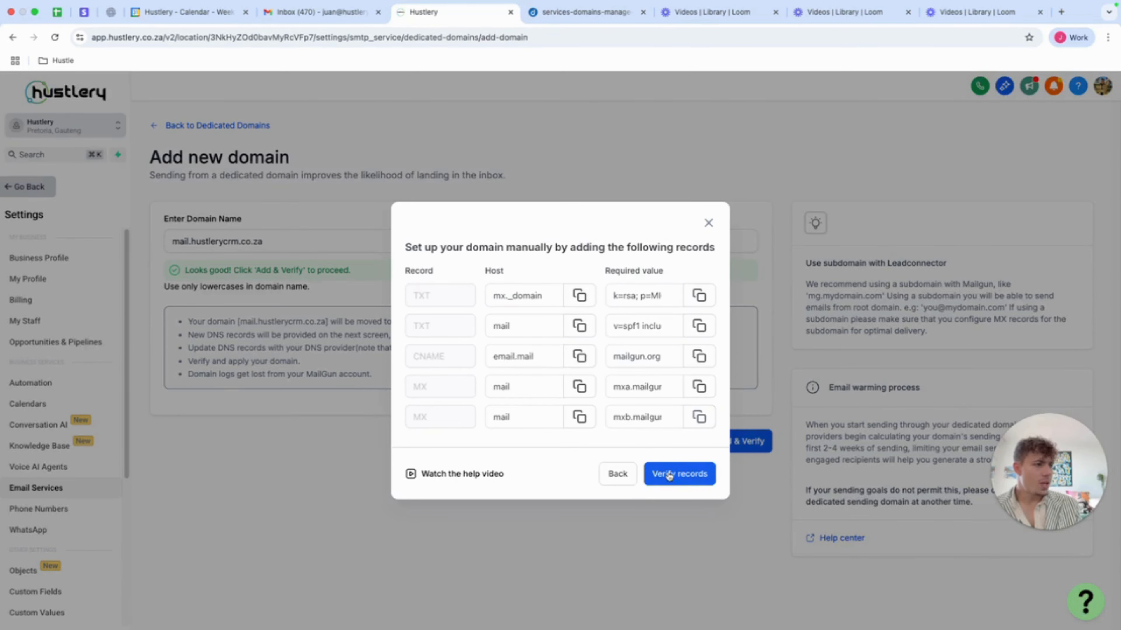
pyautogui.click(680, 473)
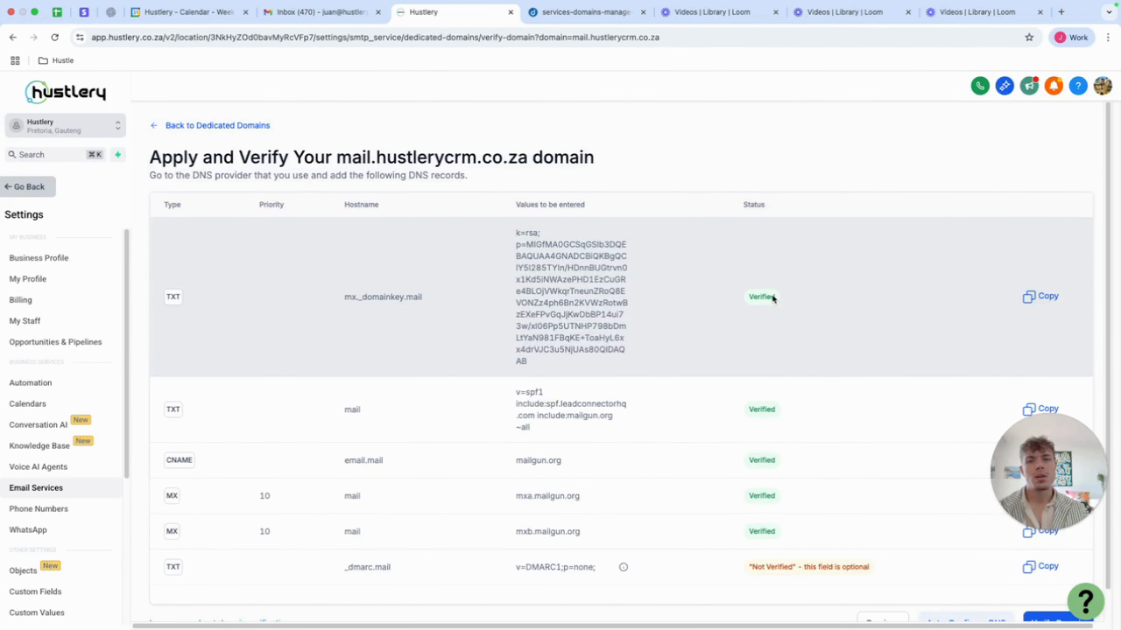
pyautogui.scroll(-2, 788, 343)
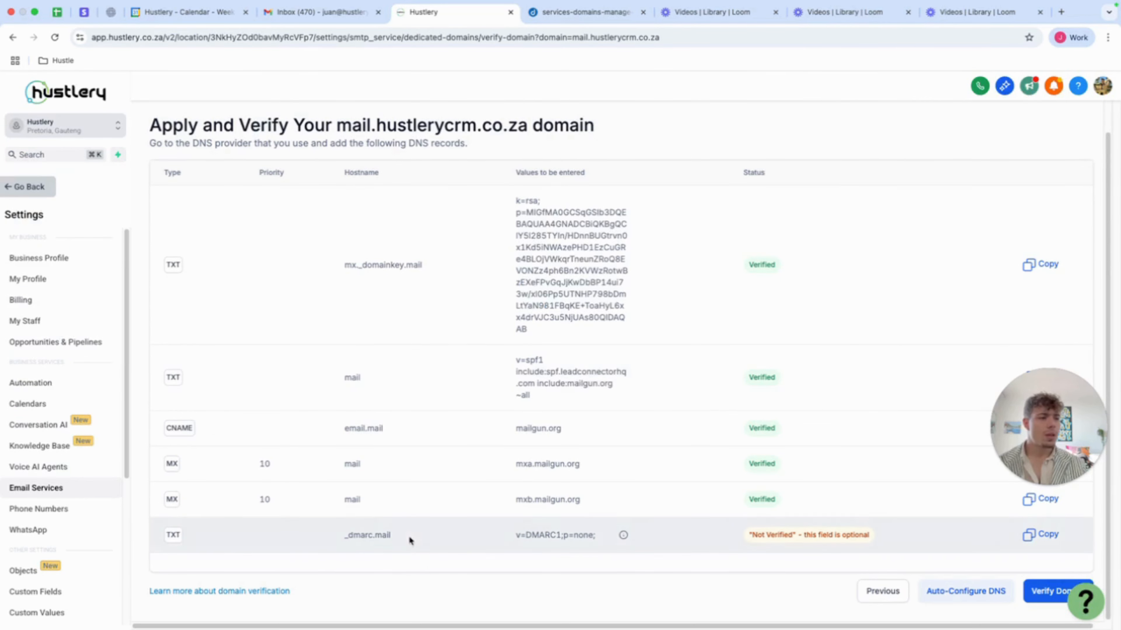
# Add a TXT record on domains.co.za with host _dmarc.mail and value v=DMARC1;p=none; copied from Hustlery, and verify the domain in Hustlery
pyautogui.moveTo(371, 537); pyautogui.dragTo(340, 537)
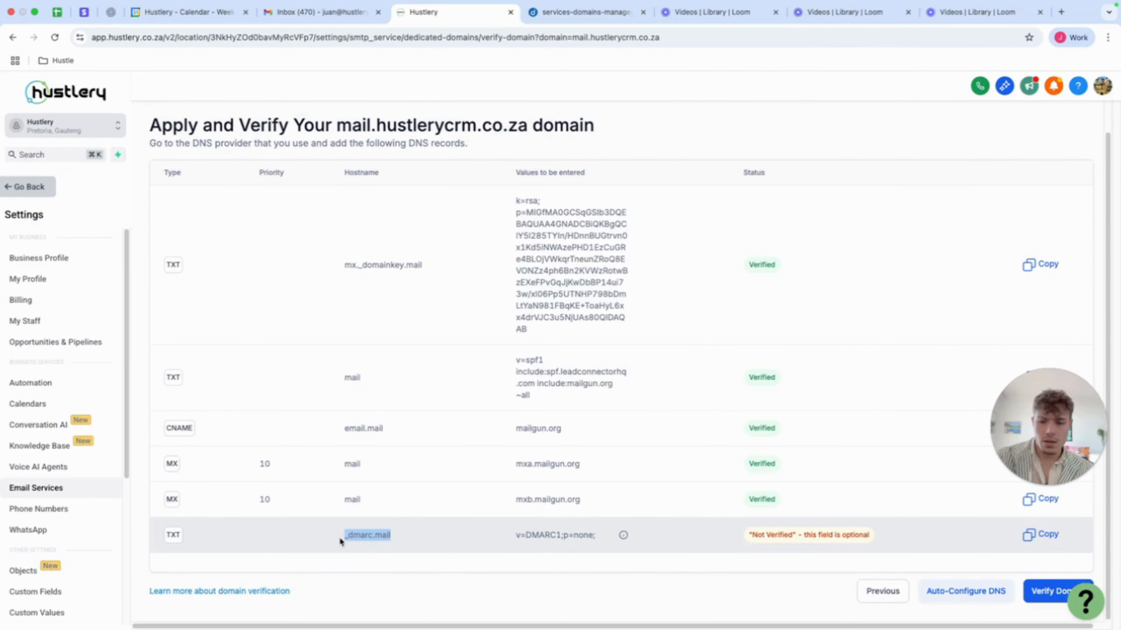
pyautogui.click(587, 12)
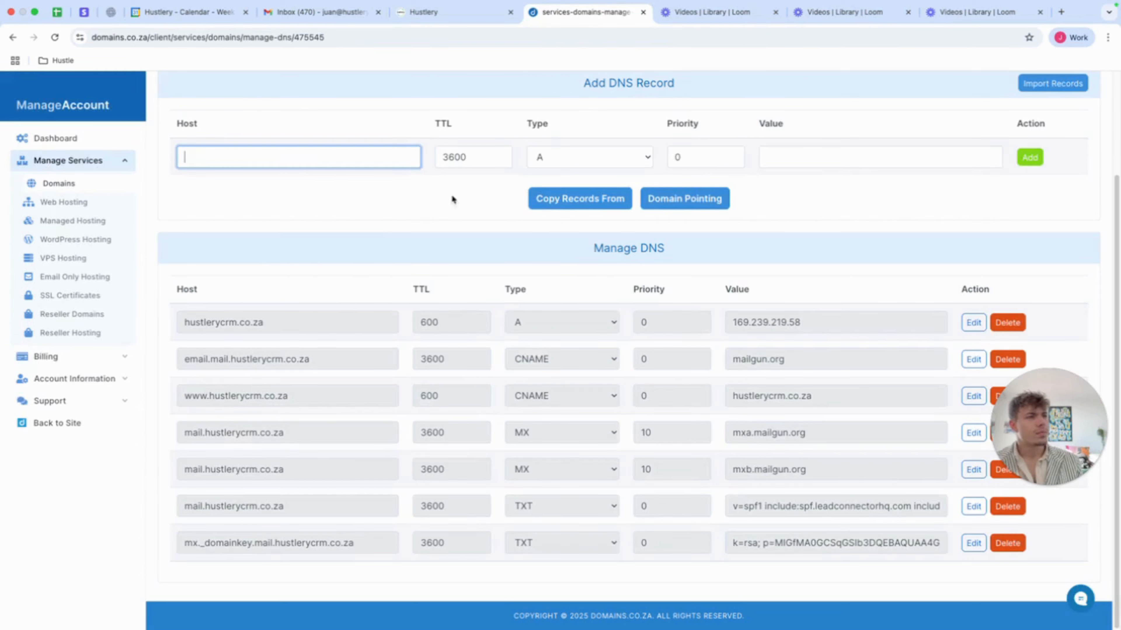
pyautogui.click(372, 160)
pyautogui.press('super+v')
pyautogui.click(474, 152)
pyautogui.click(558, 157)
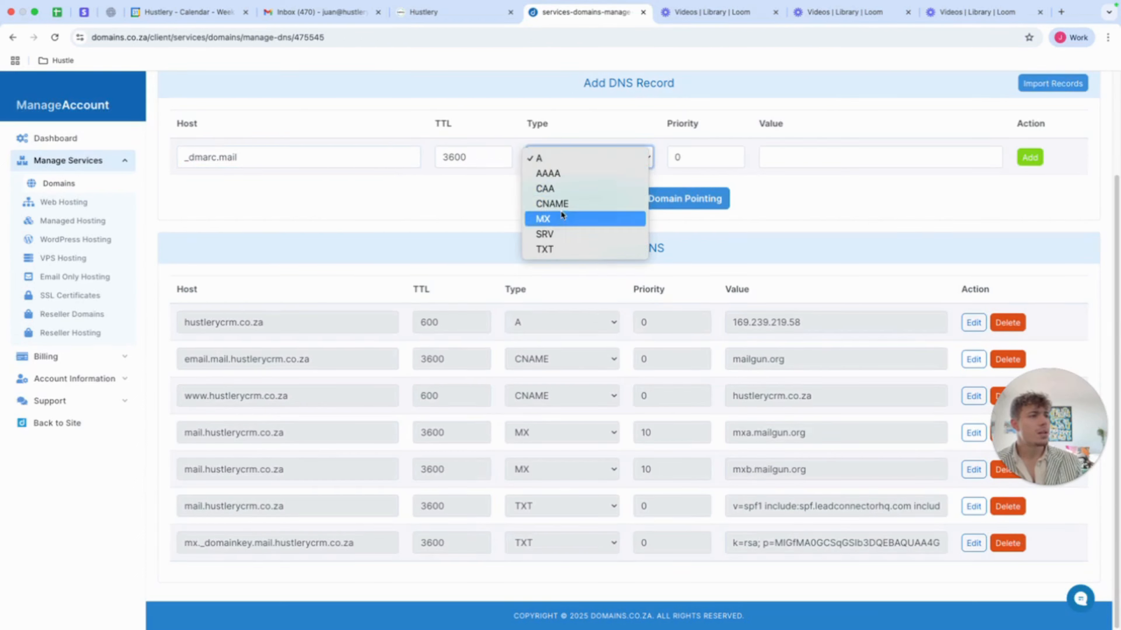
pyautogui.click(558, 250)
pyautogui.click(423, 12)
pyautogui.tripleClick(555, 535)
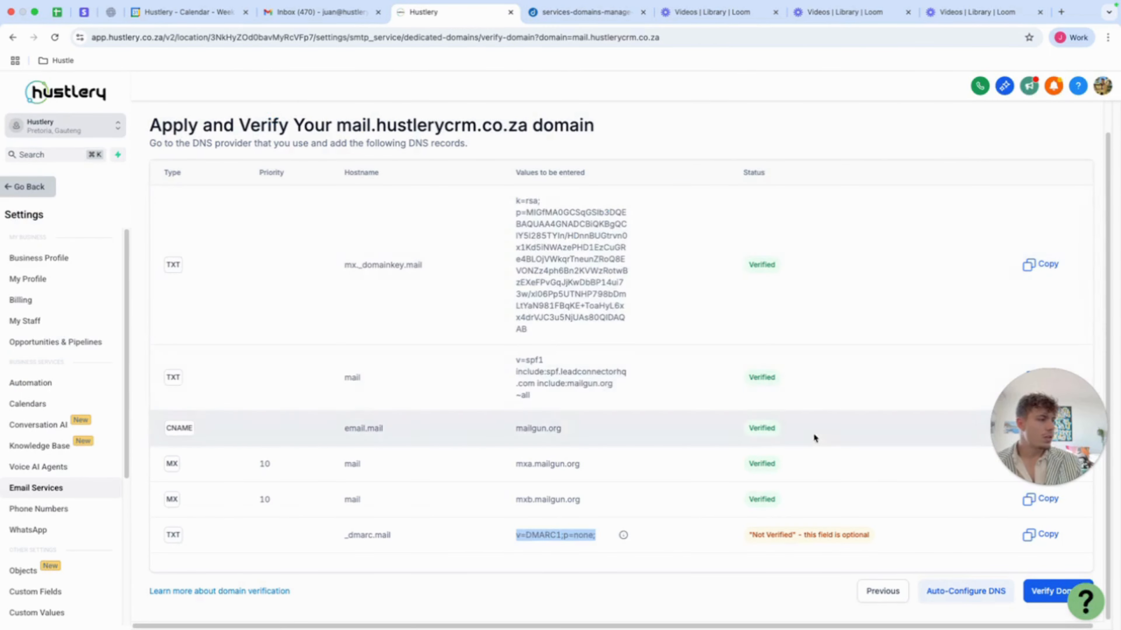
pyautogui.click(1044, 595)
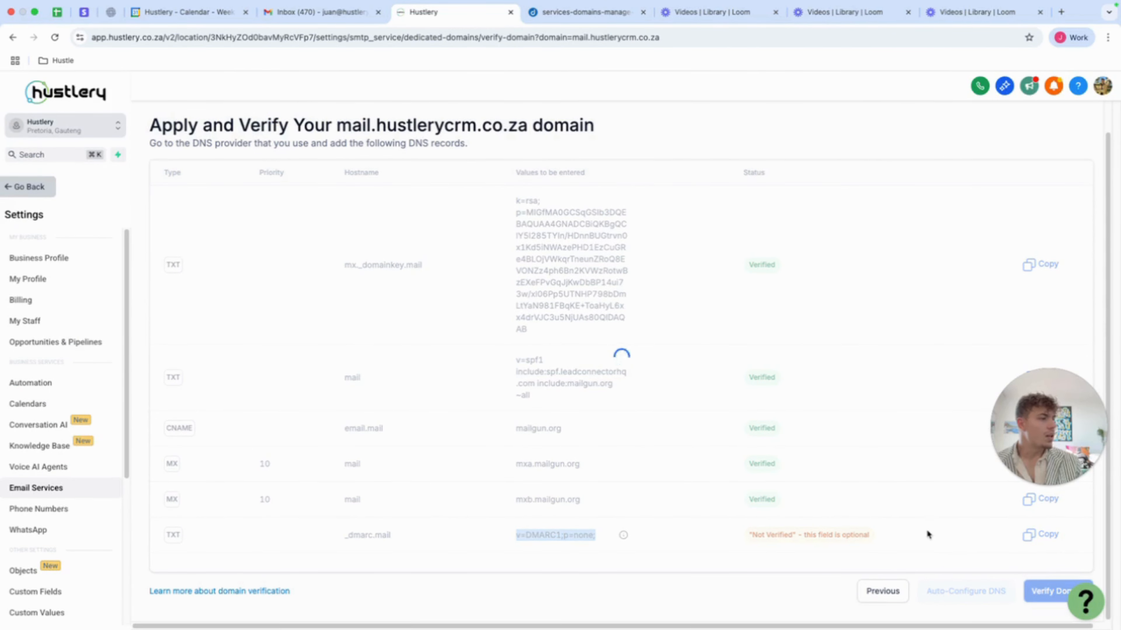